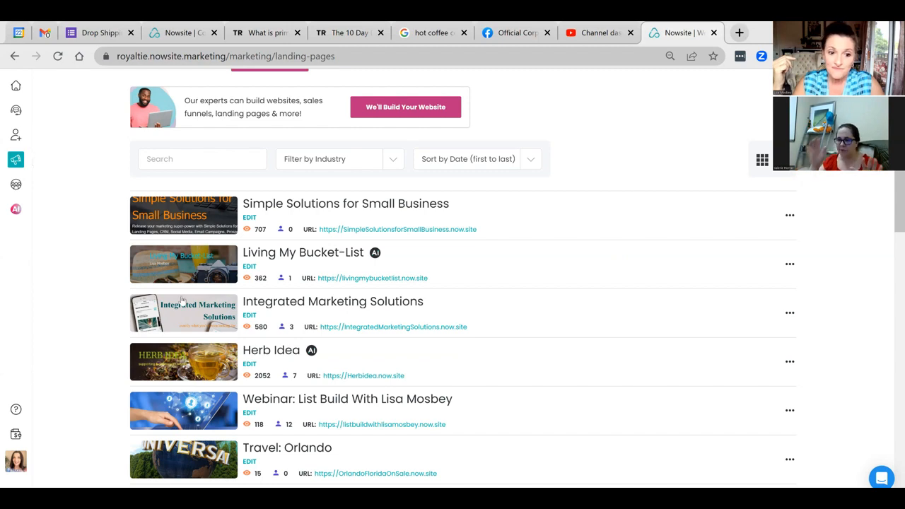
Step: Open the Is CBD for Me page in the editor and bring up its FREE DOWNLOAD button settings
scroll(181, 300, down, 9)
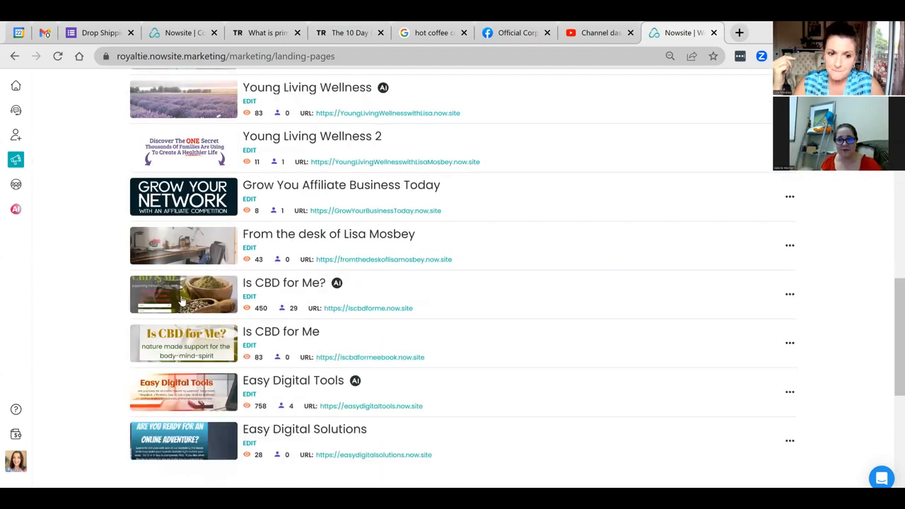
scroll(182, 300, down, 2)
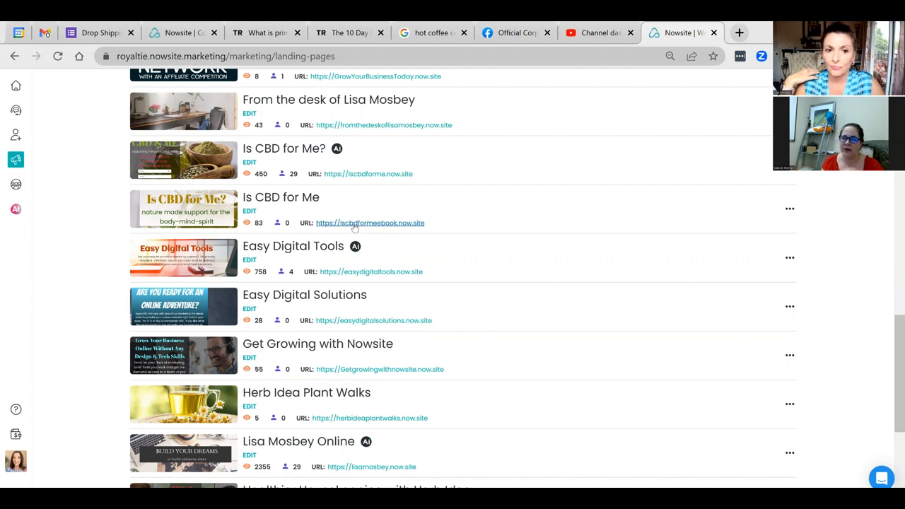
click(250, 212)
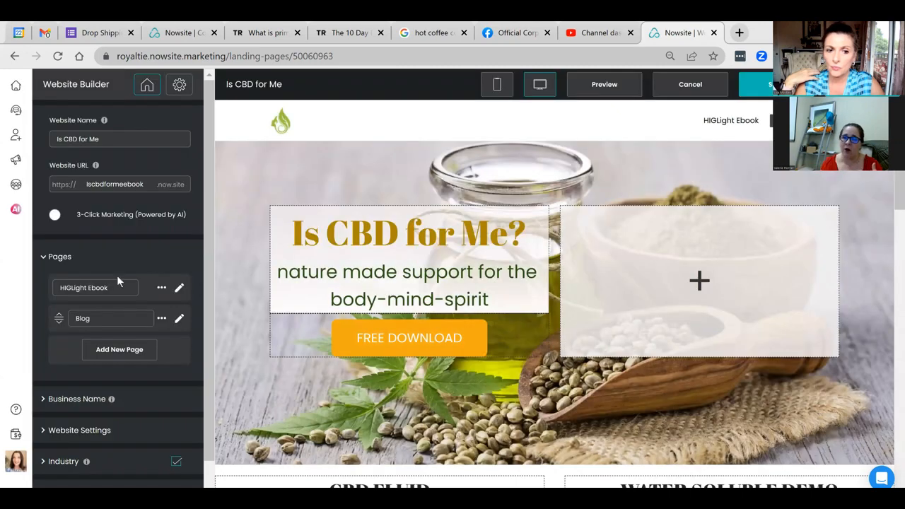
scroll(117, 284, down, 1)
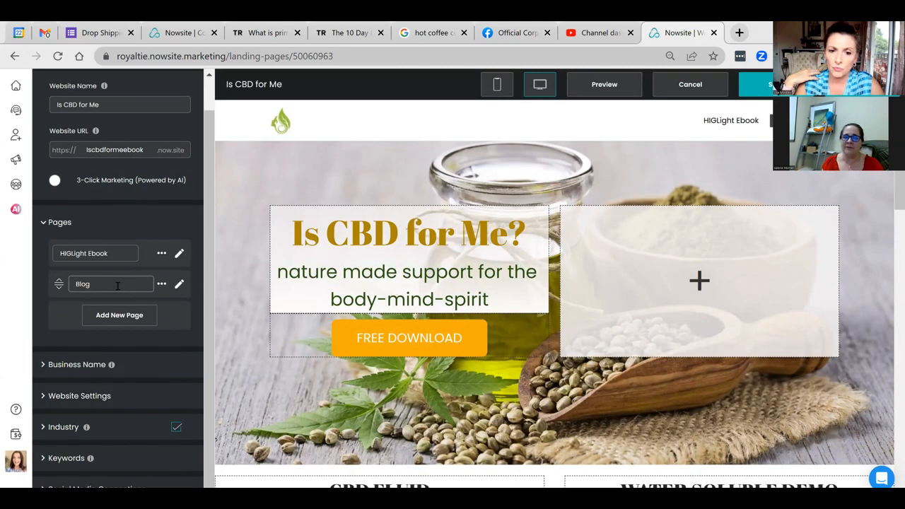
click(373, 333)
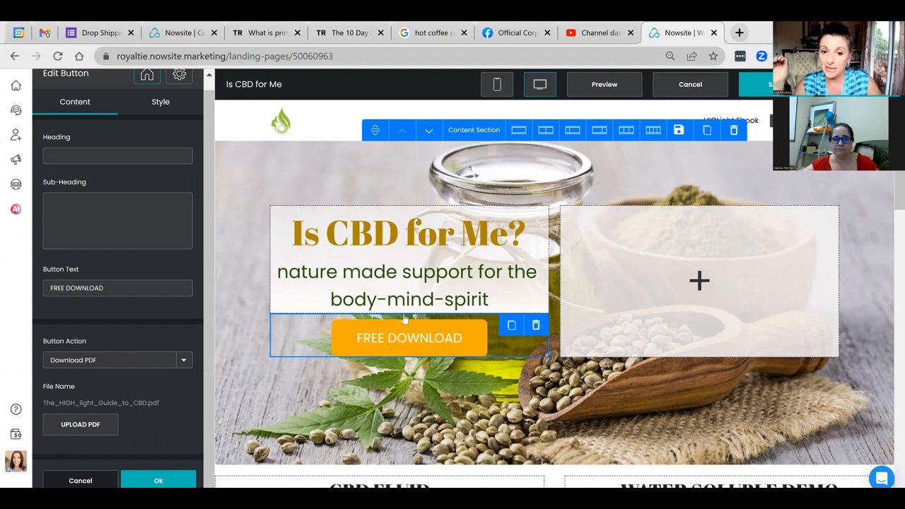
scroll(461, 353, down, 15)
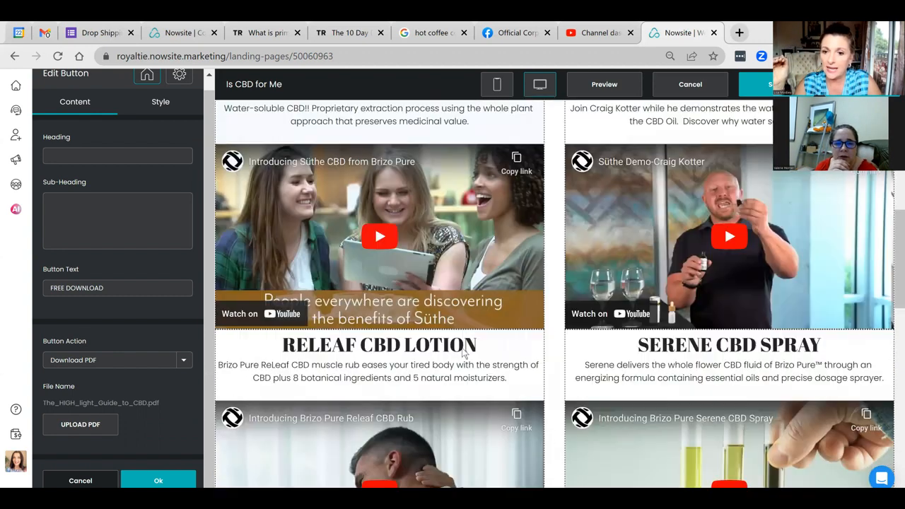
scroll(459, 346, up, 1)
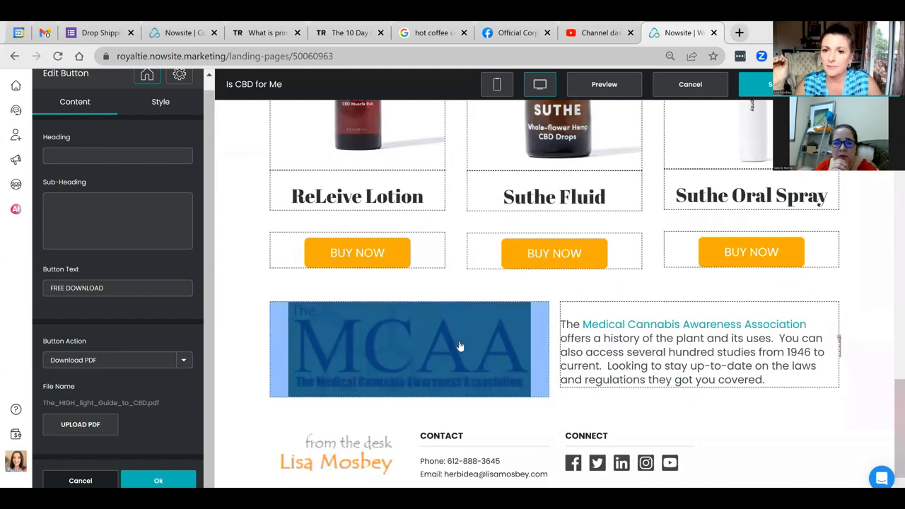
scroll(460, 346, up, 15)
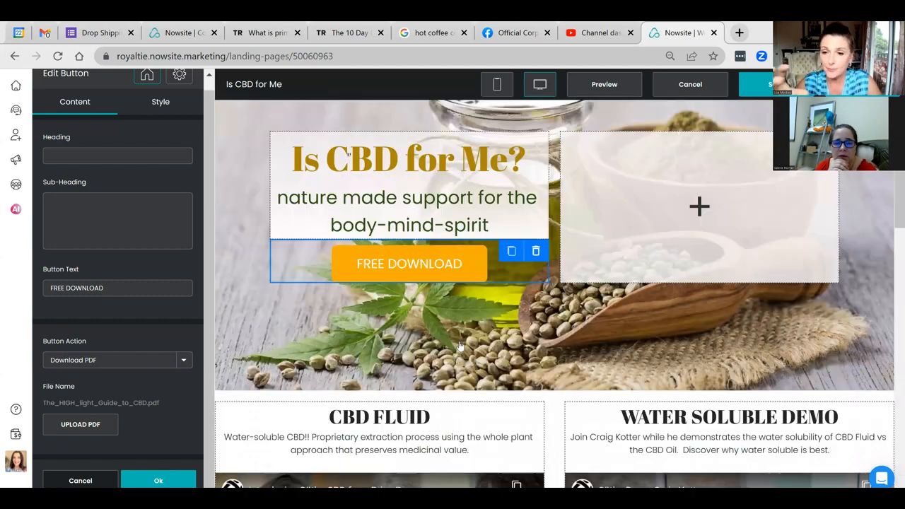
scroll(460, 346, up, 2)
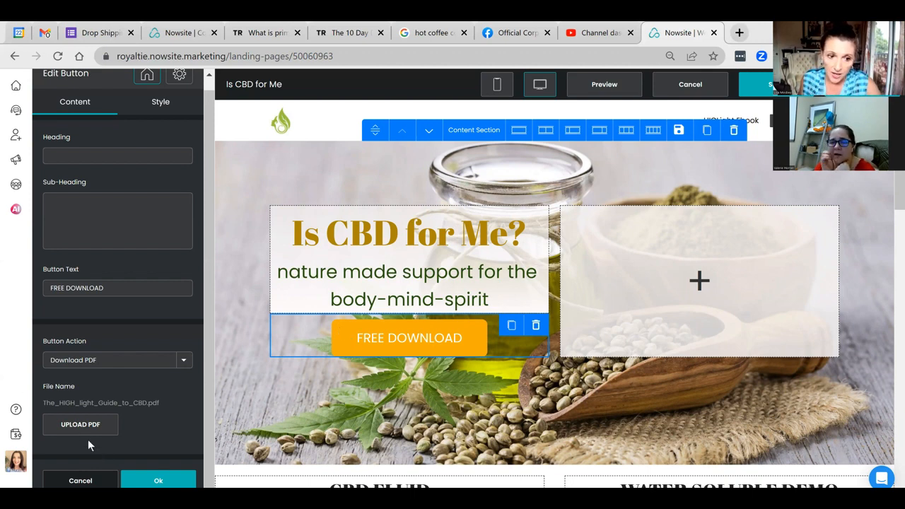
click(182, 361)
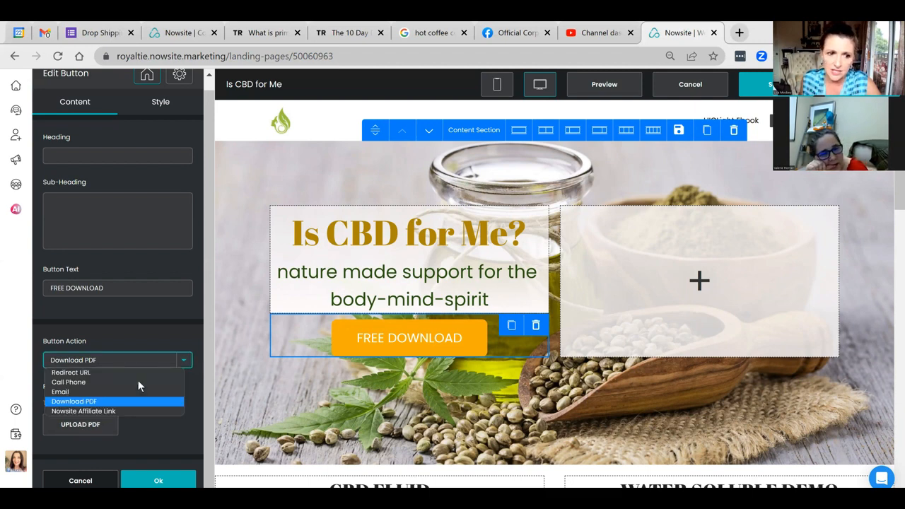
click(85, 373)
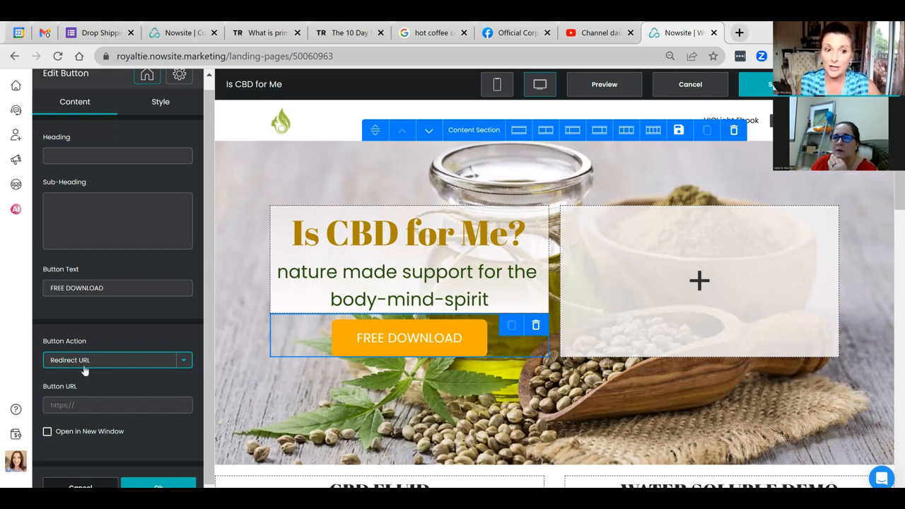
click(83, 366)
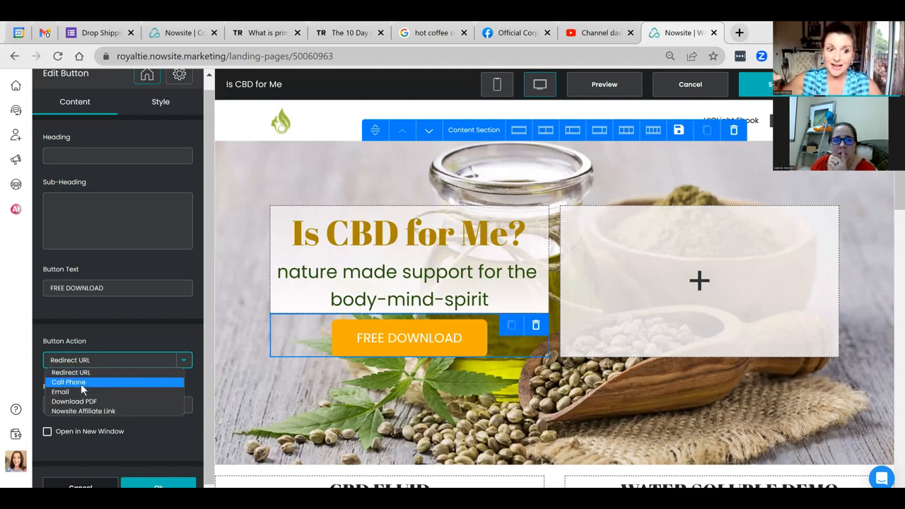
click(81, 383)
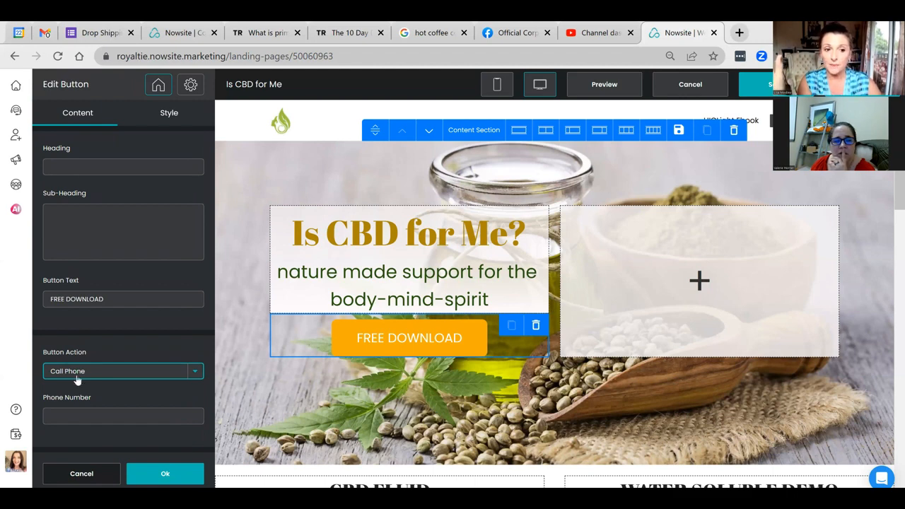
click(69, 372)
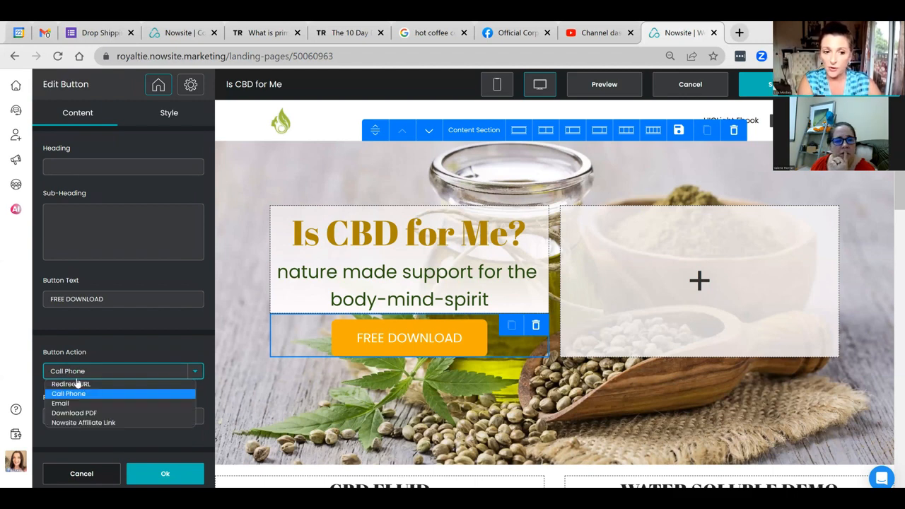
click(69, 393)
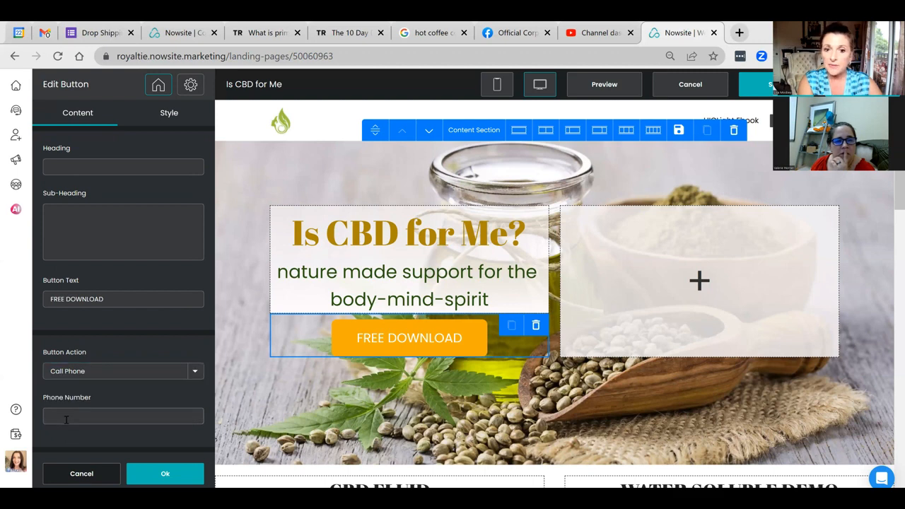
click(66, 420)
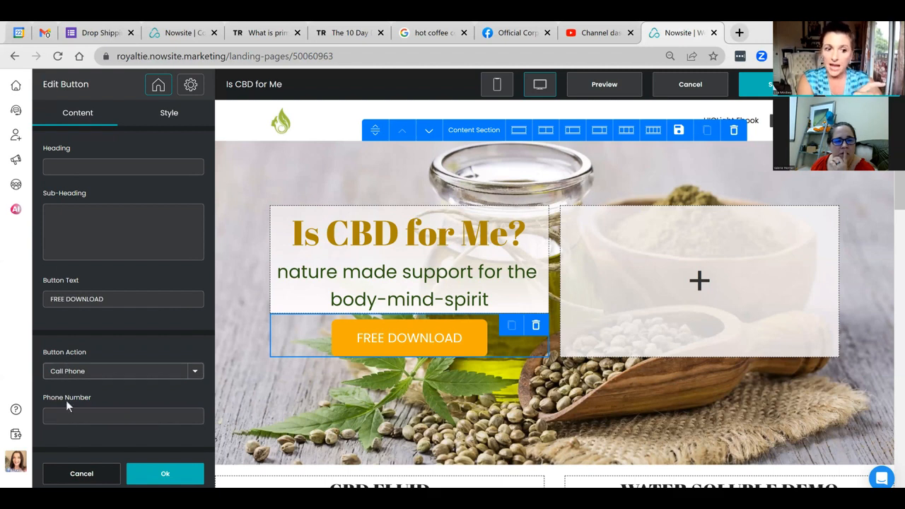
click(68, 373)
click(67, 404)
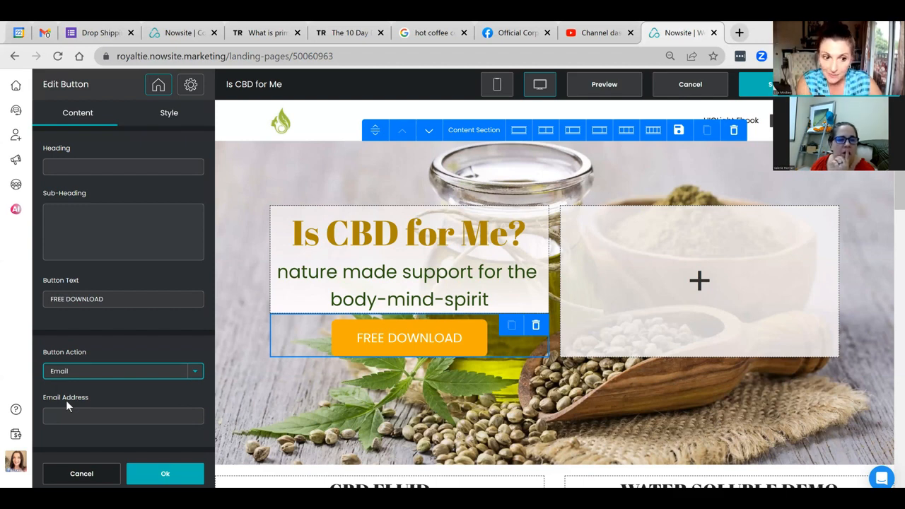
click(50, 375)
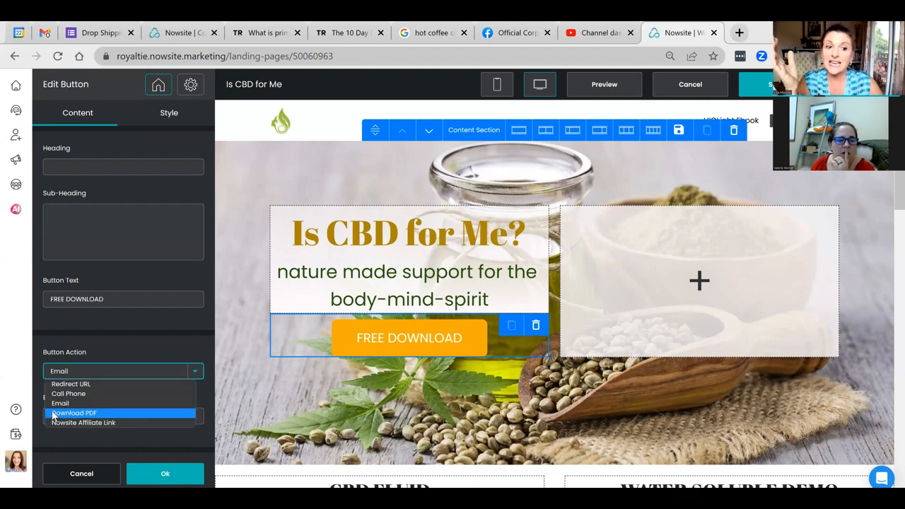
click(54, 413)
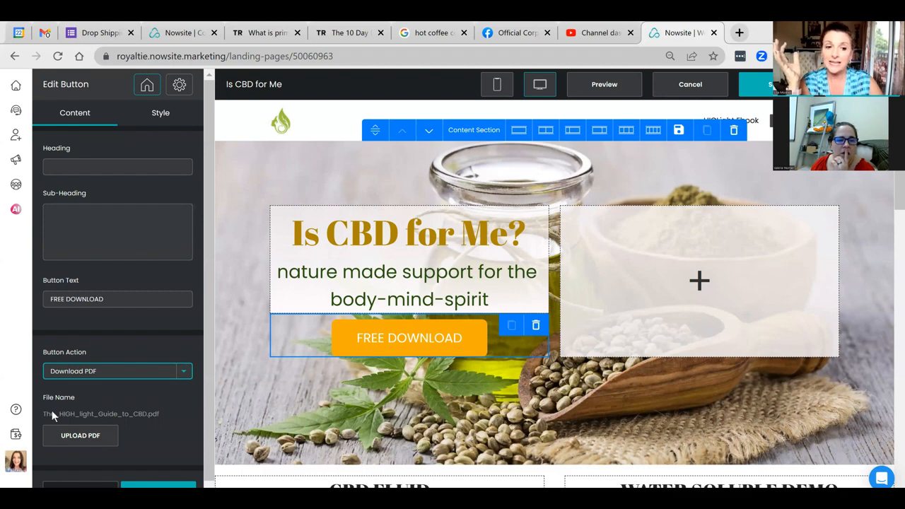
click(91, 440)
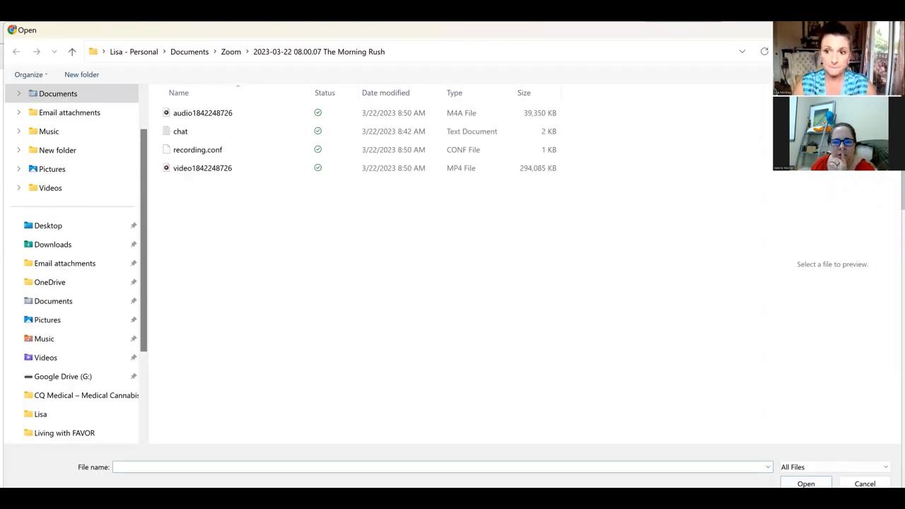
key(Escape)
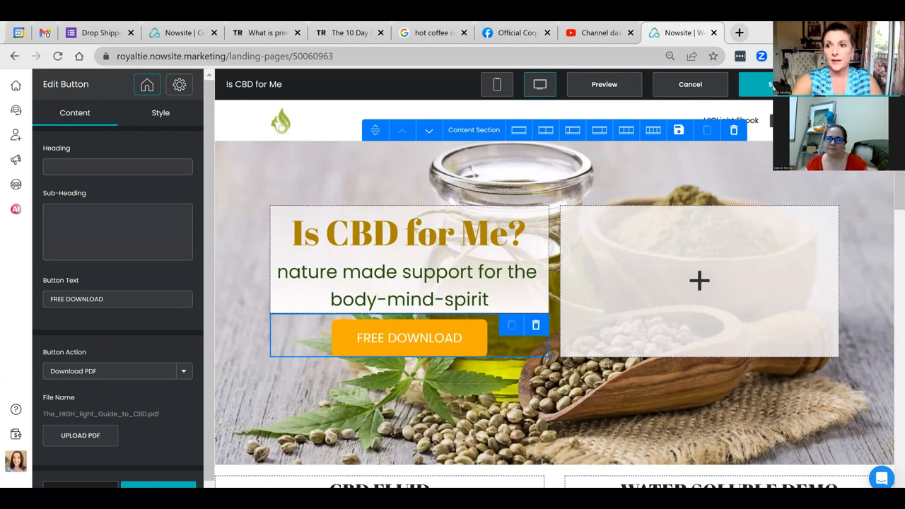
Step: Cancel out of the Is CBD for Me editor and confirm the changes-lost prompt
click(689, 84)
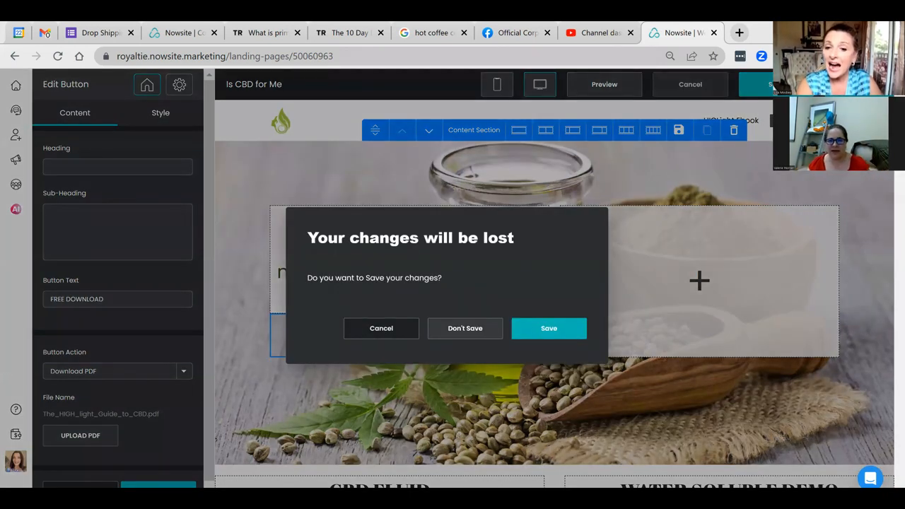
click(465, 328)
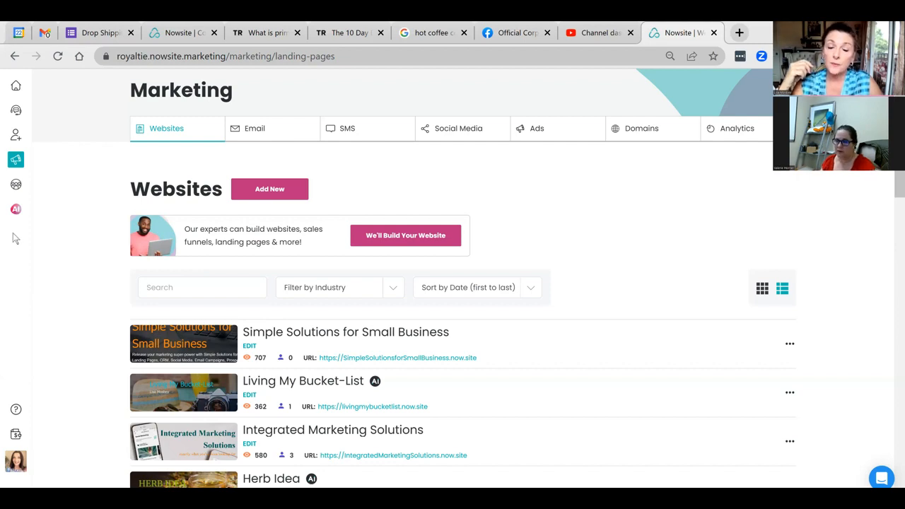
Step: Open the live Is CBD for Me site in a new tab and test its FREE DOWNLOAD button
scroll(178, 357, down, 4)
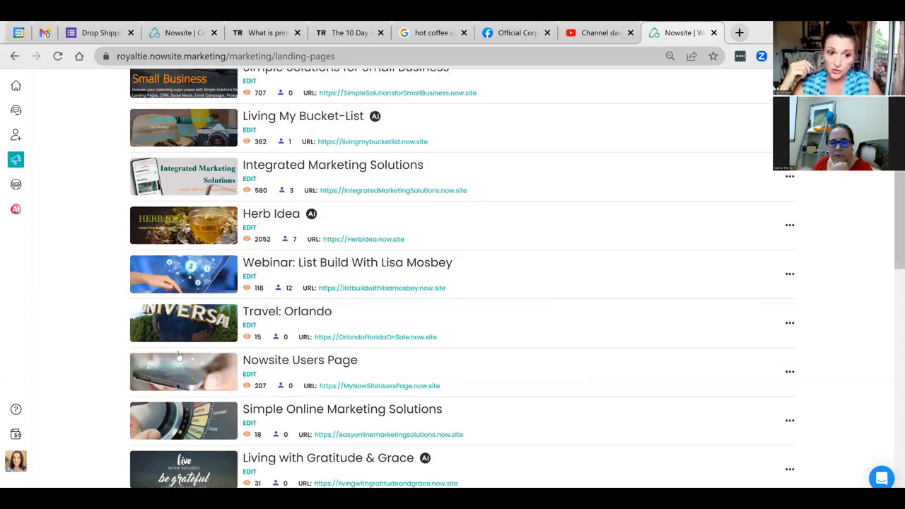
scroll(178, 356, down, 3)
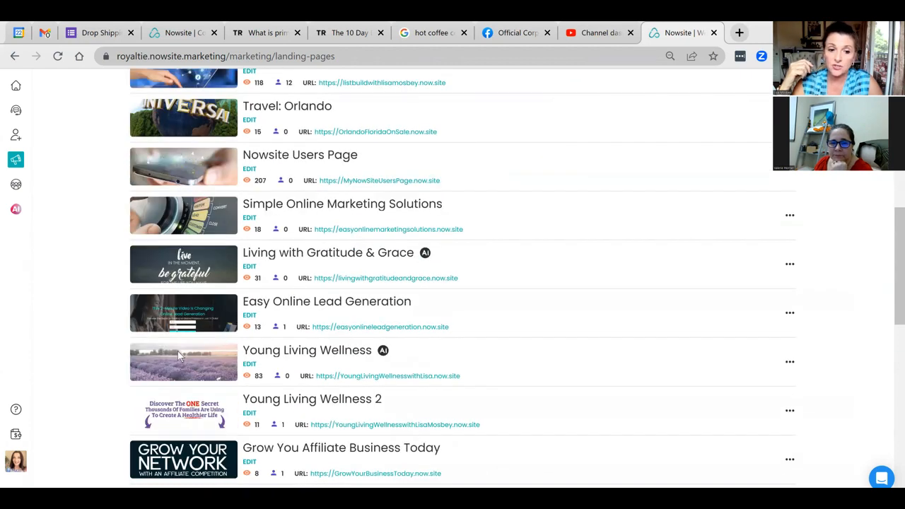
scroll(178, 351, down, 4)
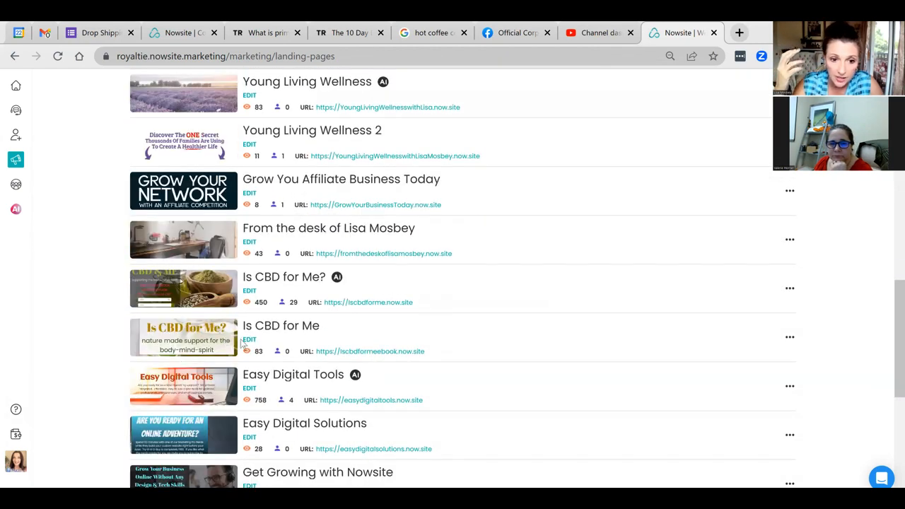
click(338, 351)
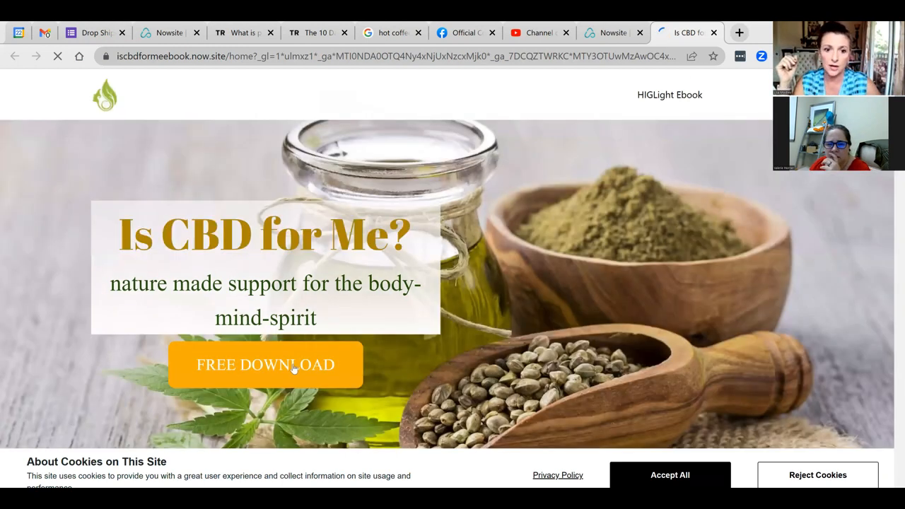
click(294, 368)
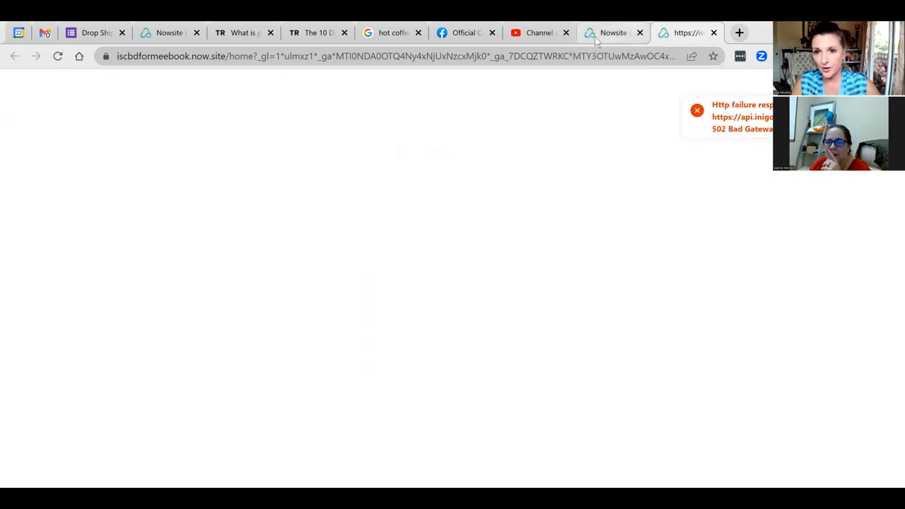
Step: Retry the live iscbdformeebook page, close the timed-out tab, and return to the Nowsite landing-pages list
click(596, 41)
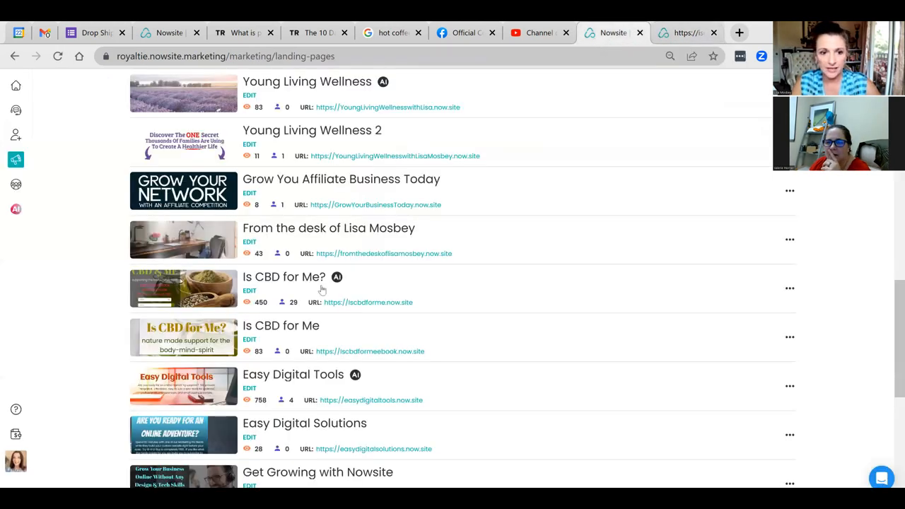
click(336, 357)
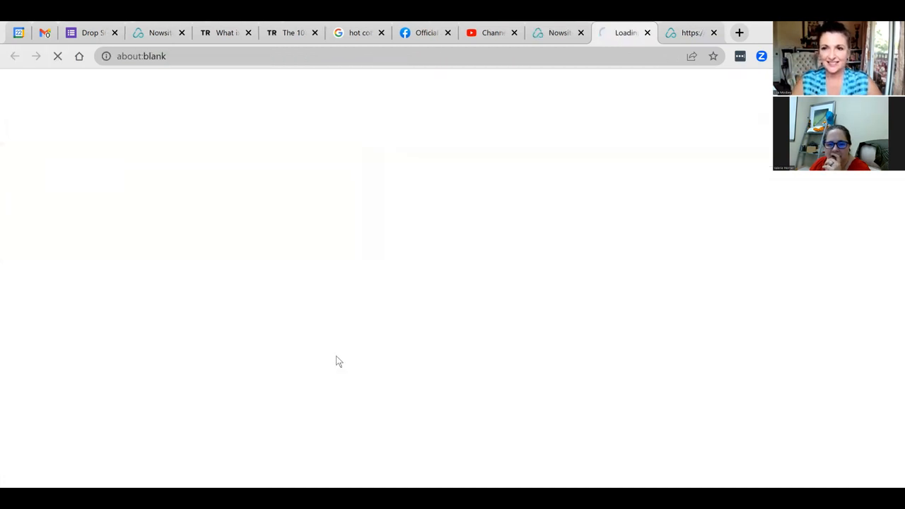
click(682, 37)
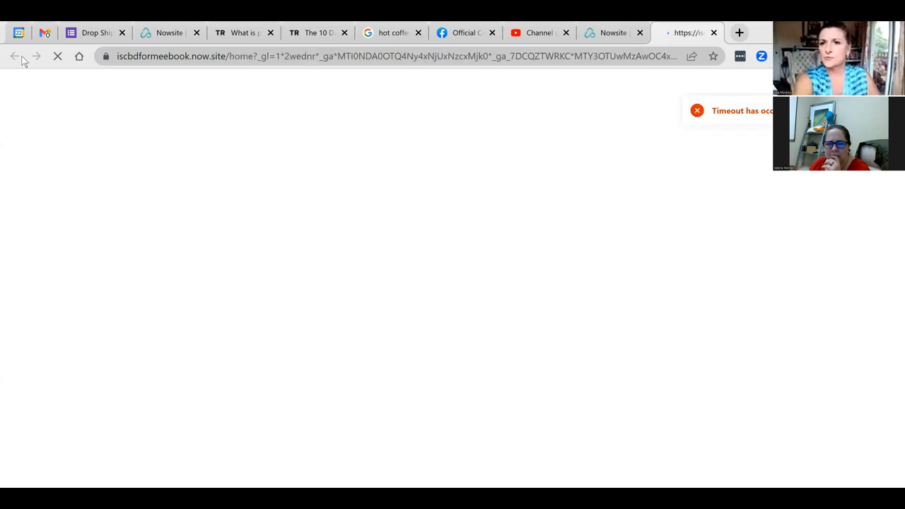
key(ctrl+w)
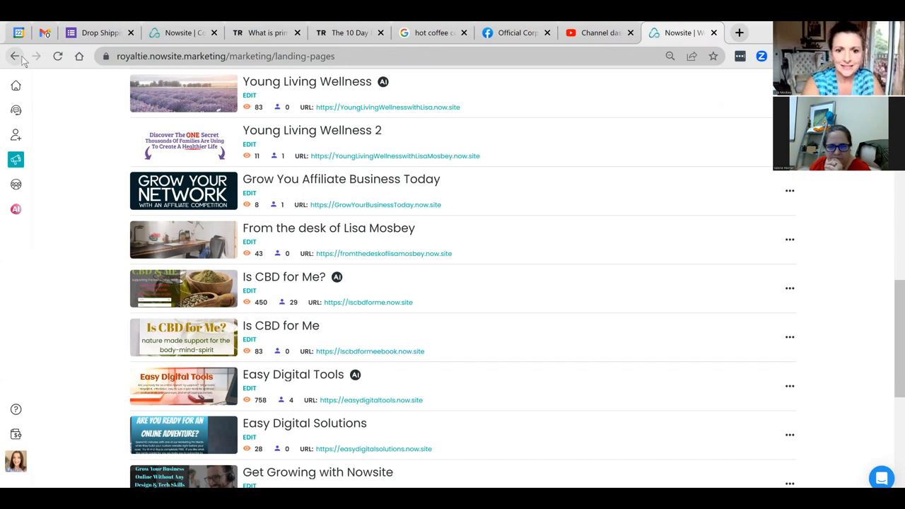
click(17, 57)
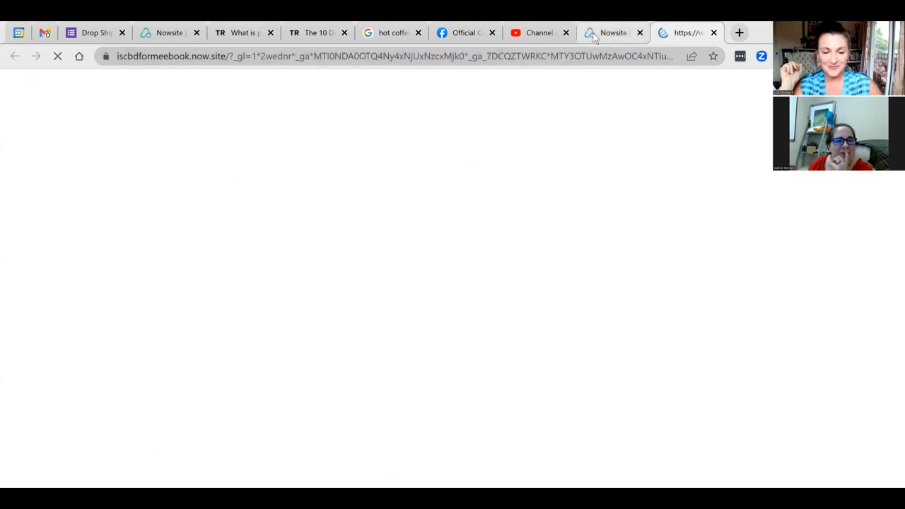
mouse_move(595, 41)
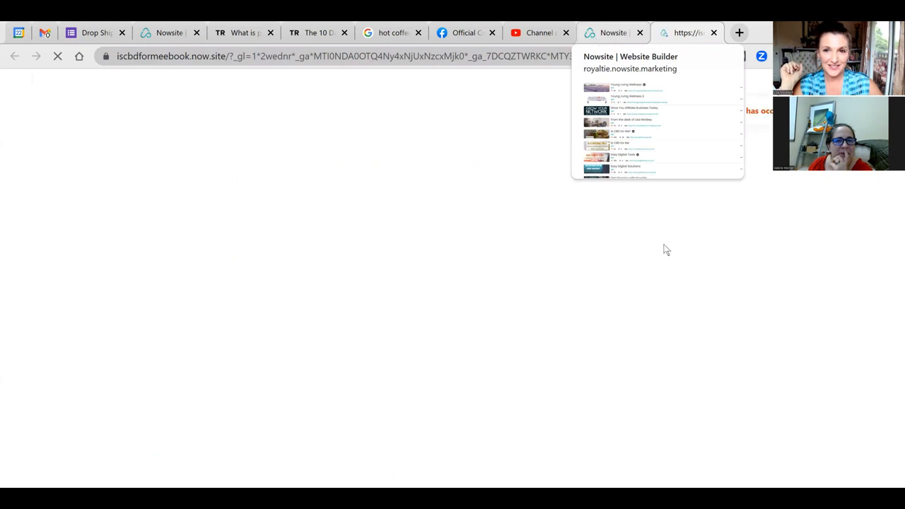
click(605, 37)
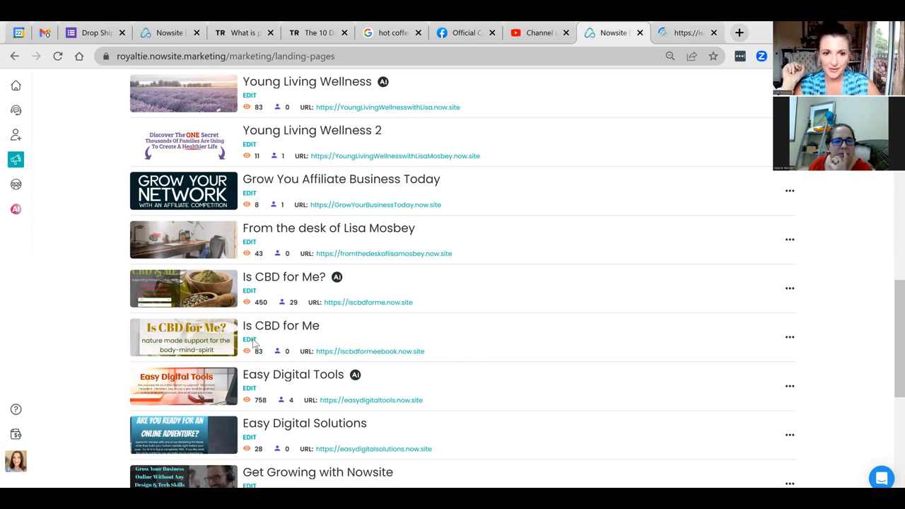
Step: Open Is CBD for Me in the Website Builder and look over its HIGLight Ebook and Blog pages
click(249, 340)
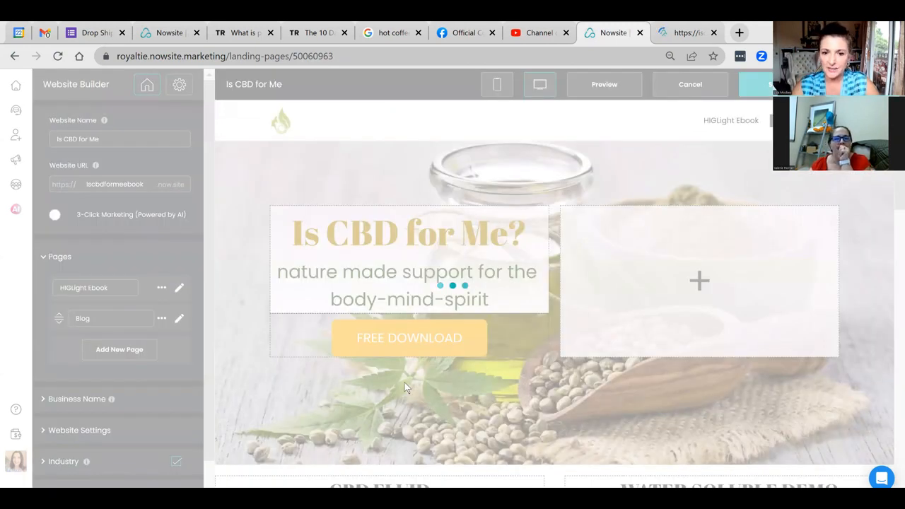
scroll(404, 383, down, 6)
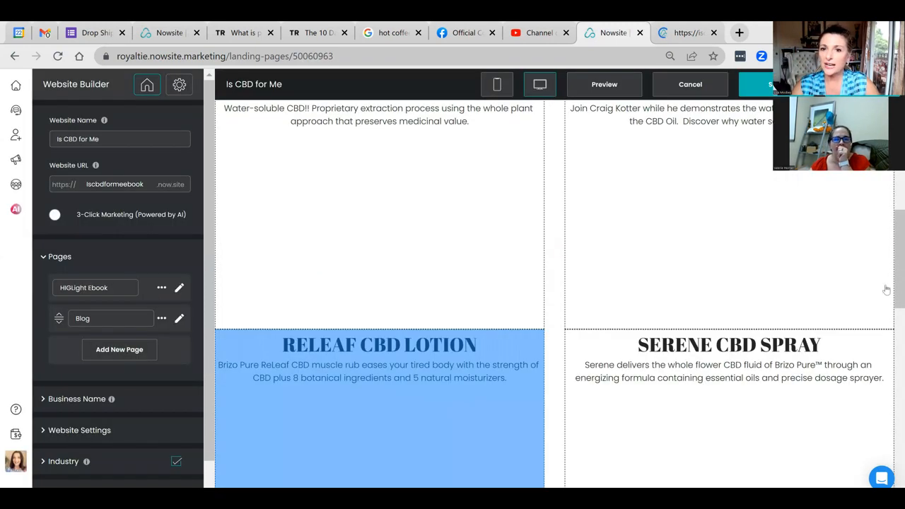
scroll(598, 440, up, 1)
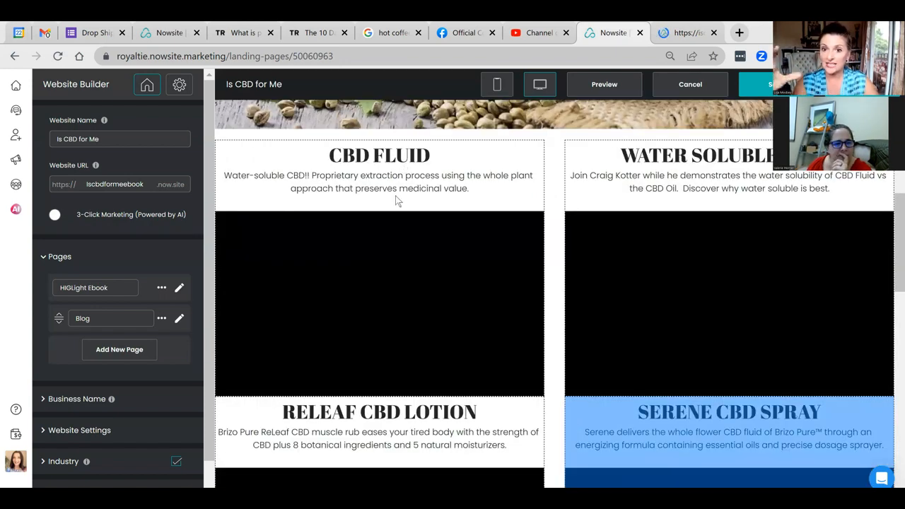
scroll(396, 201, up, 5)
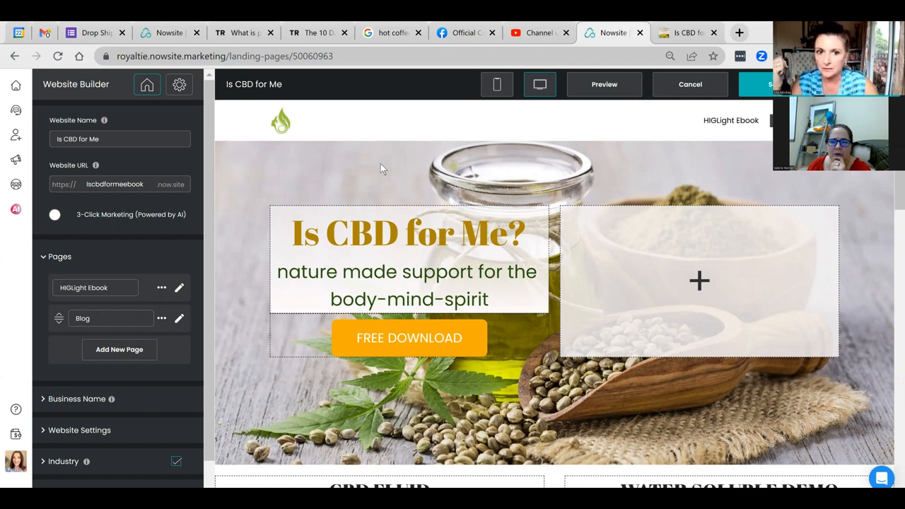
scroll(380, 163, down, 3)
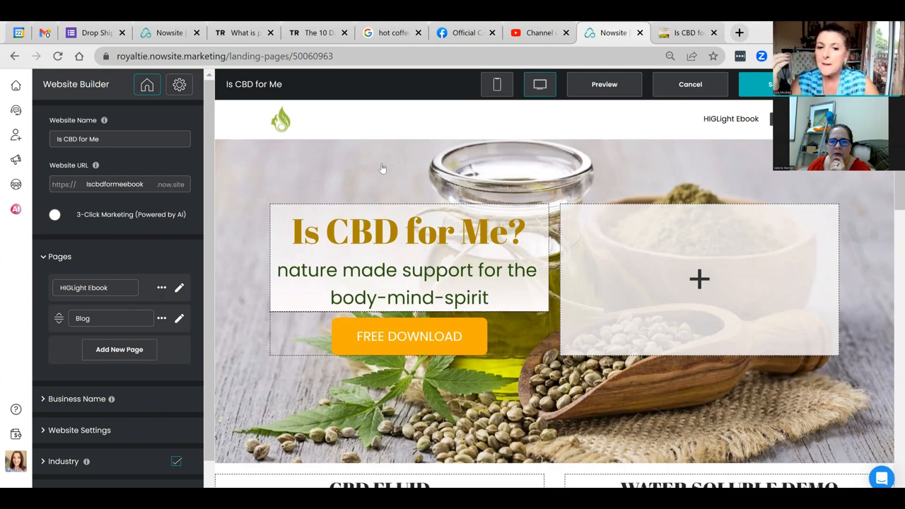
scroll(389, 158, down, 2)
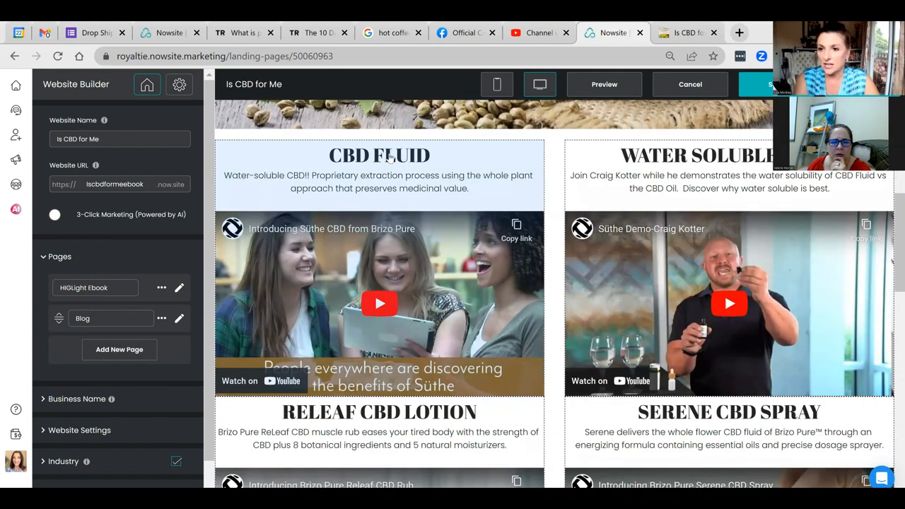
click(390, 157)
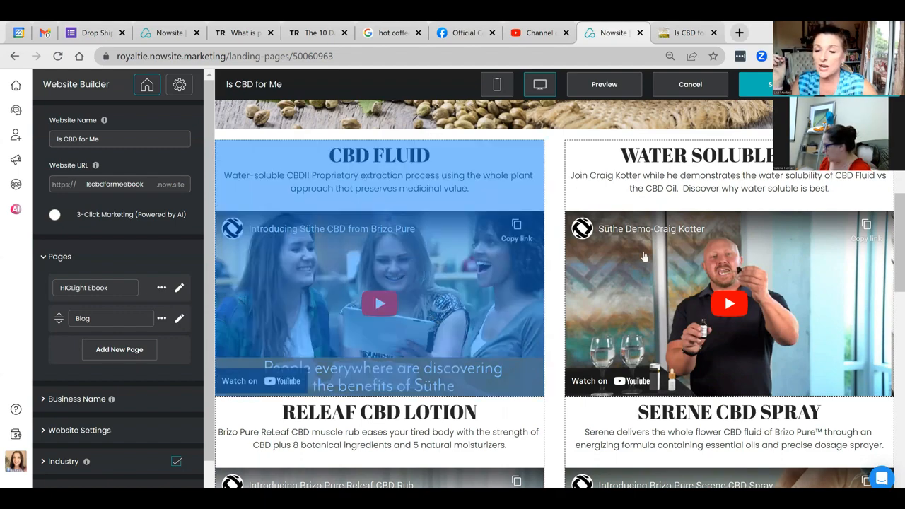
scroll(643, 257, down, 5)
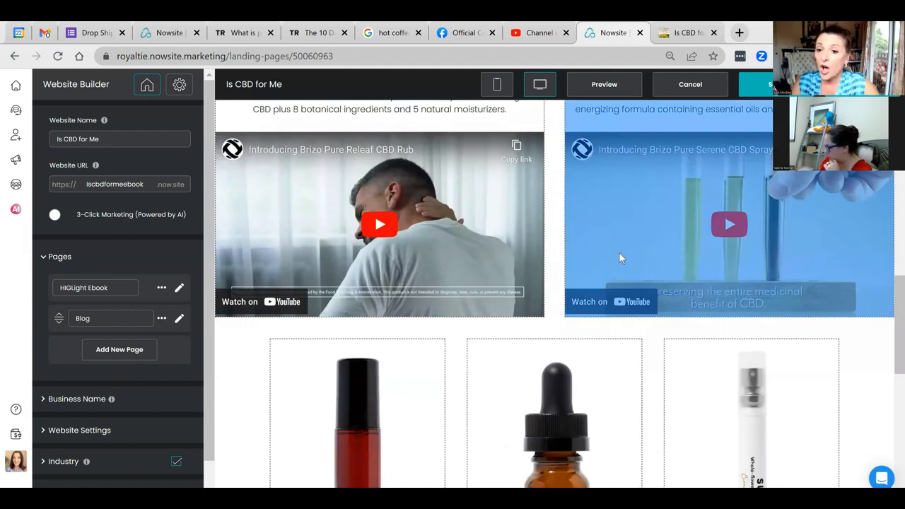
scroll(619, 258, down, 4)
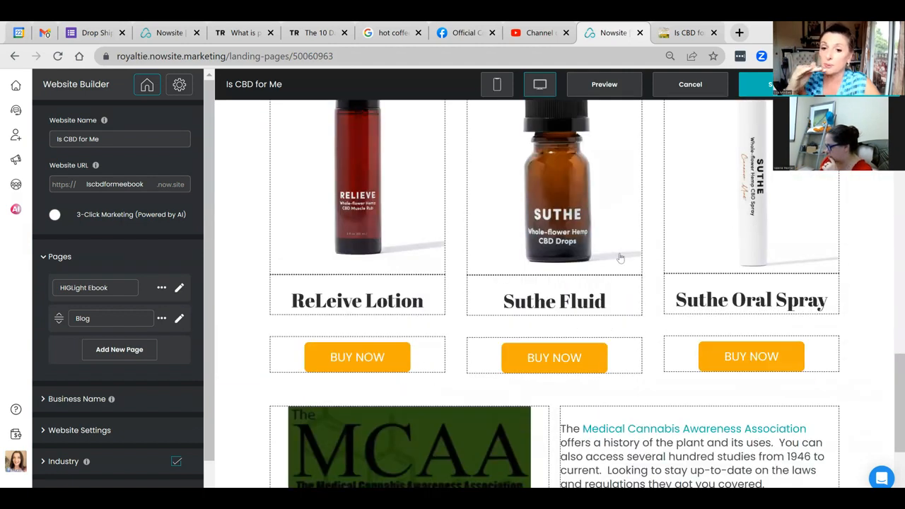
scroll(619, 258, down, 1)
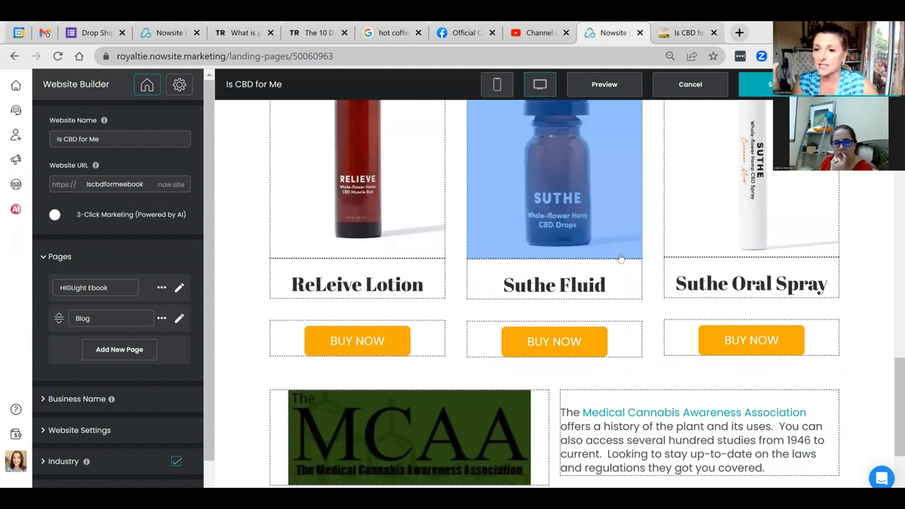
scroll(619, 258, down, 1)
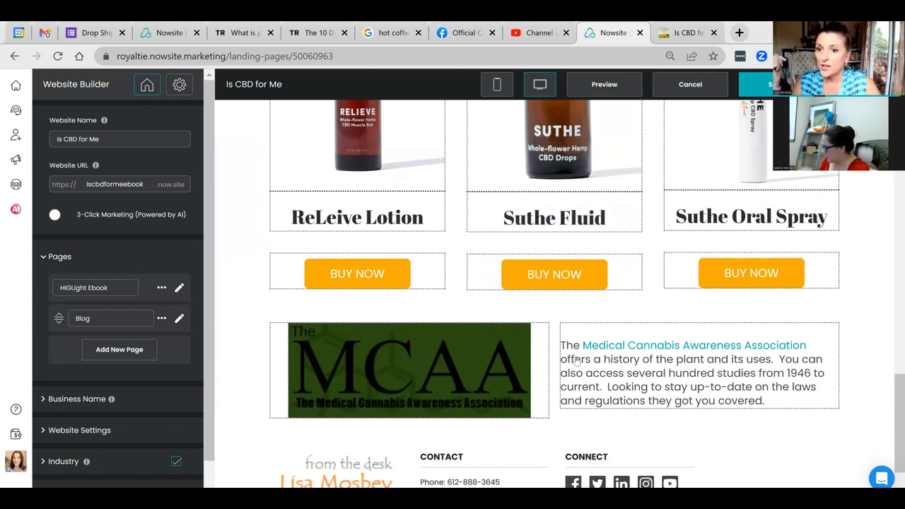
scroll(601, 320, down, 1)
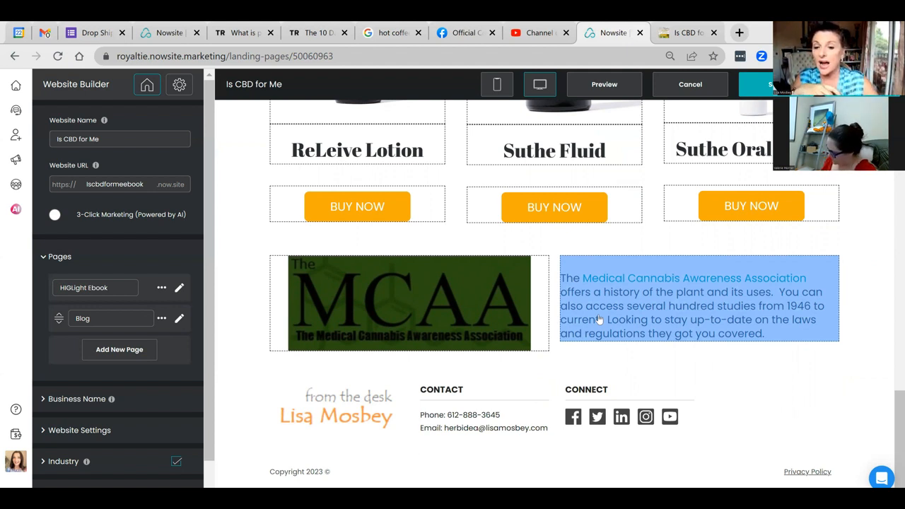
scroll(598, 320, down, 1)
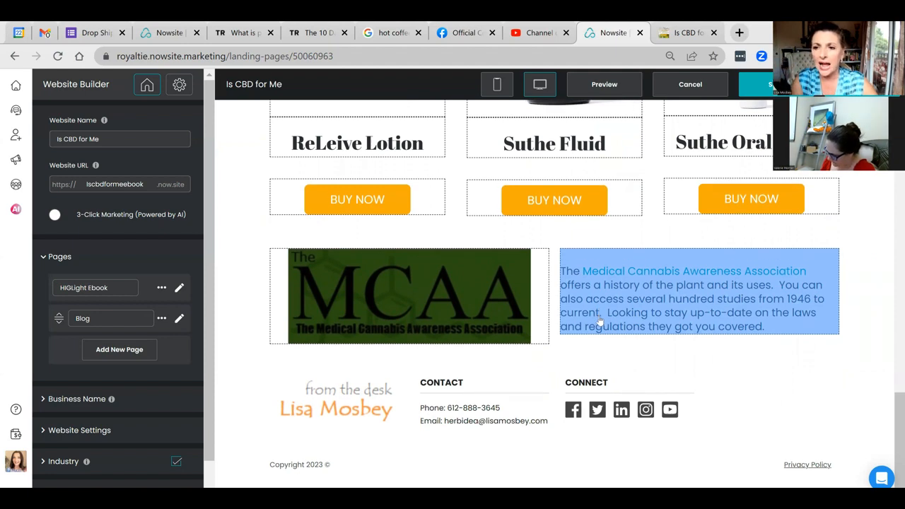
click(678, 357)
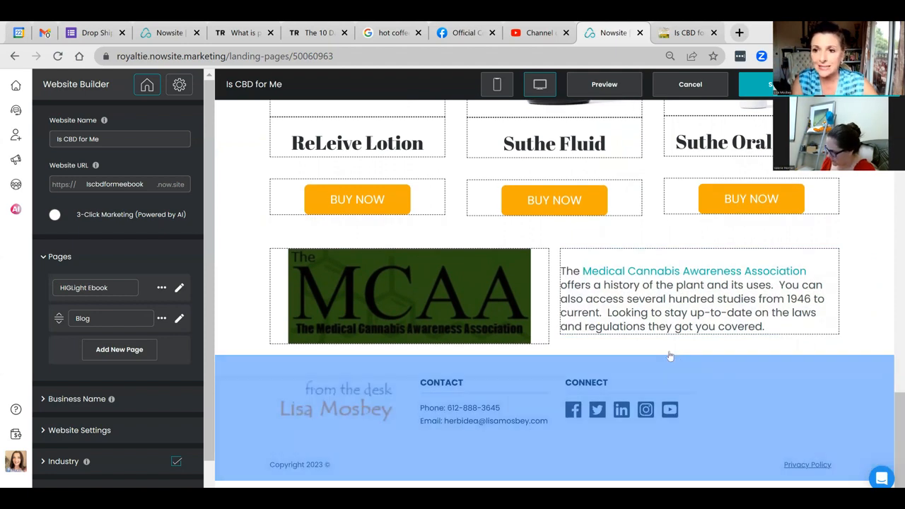
scroll(669, 355, up, 10)
scroll(669, 355, up, 2)
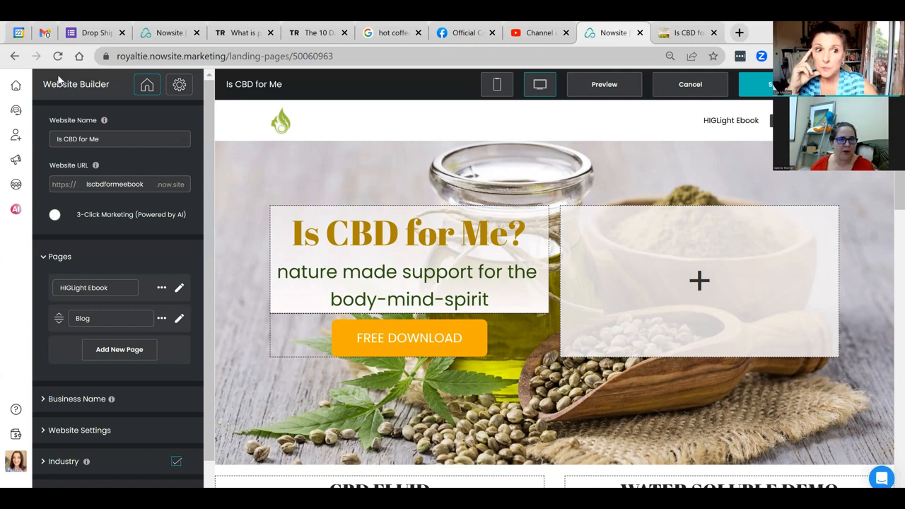
Step: Go back to the Websites list and open 'Is CBD for Me?' in the builder
click(14, 56)
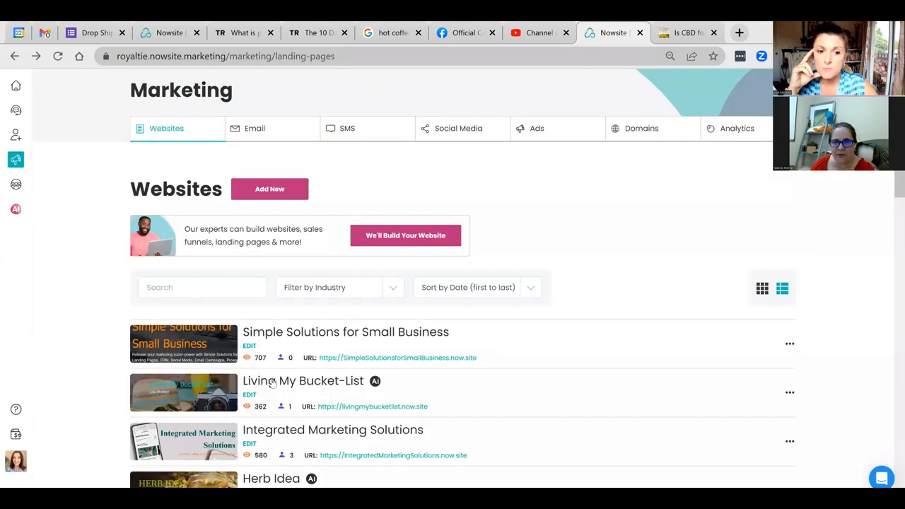
scroll(271, 383, down, 6)
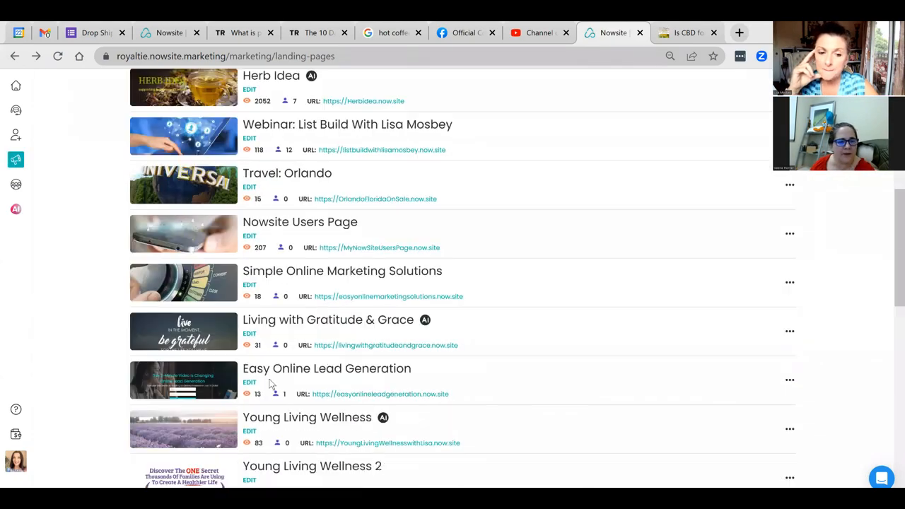
scroll(270, 382, down, 5)
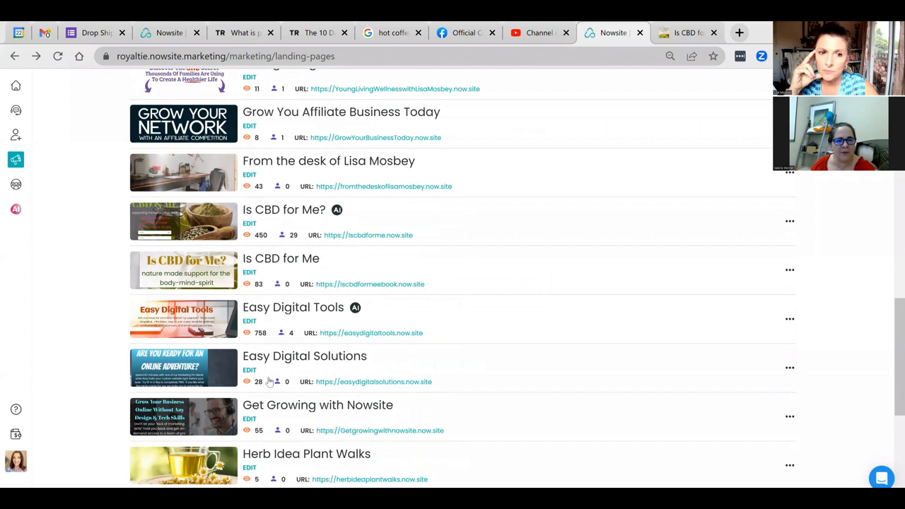
click(248, 223)
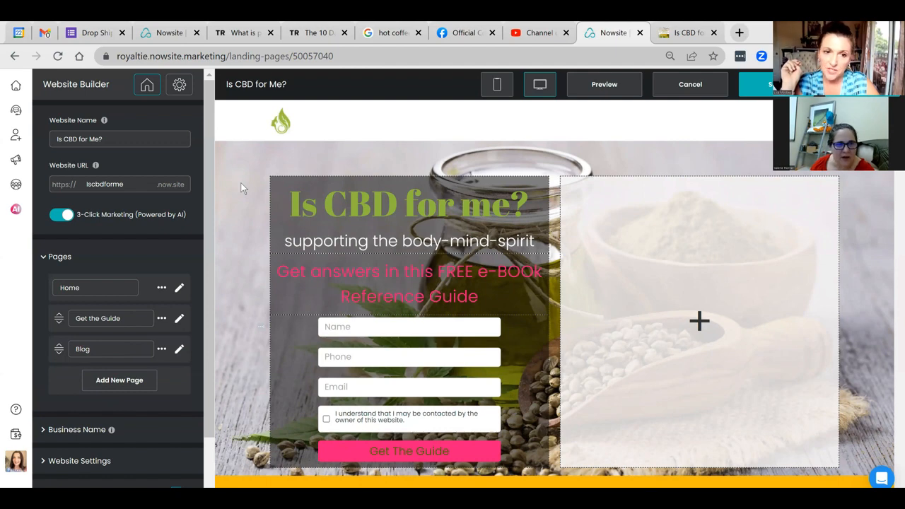
Step: Open the Edit Customer Form panel for the sign-up form, showing optional Name and Phone fields
click(242, 160)
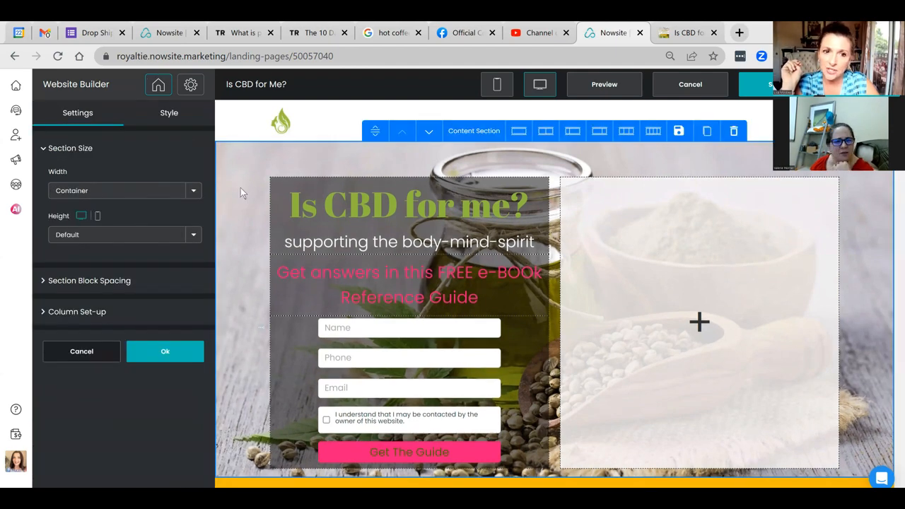
click(176, 355)
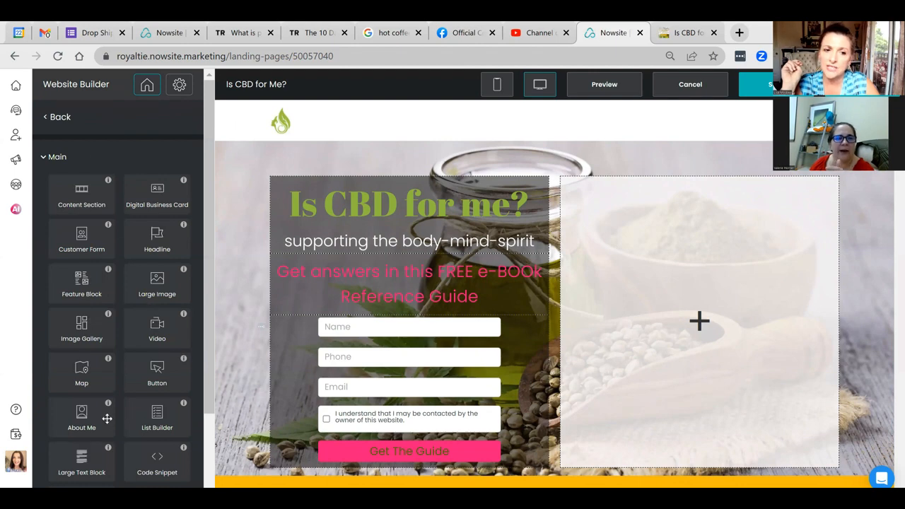
click(55, 119)
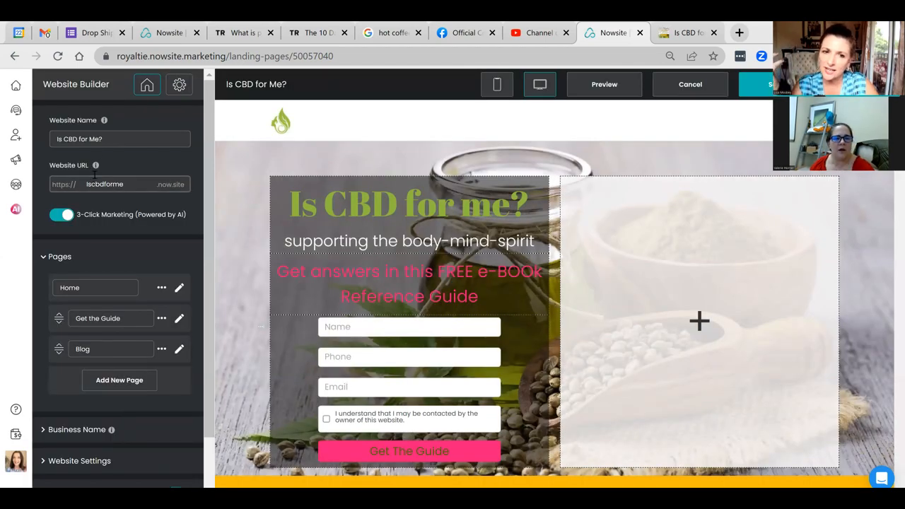
click(234, 229)
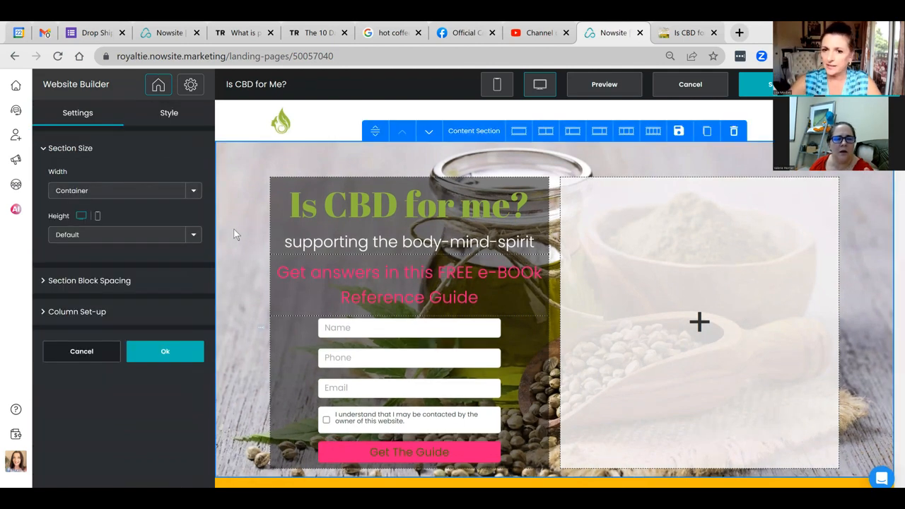
click(156, 359)
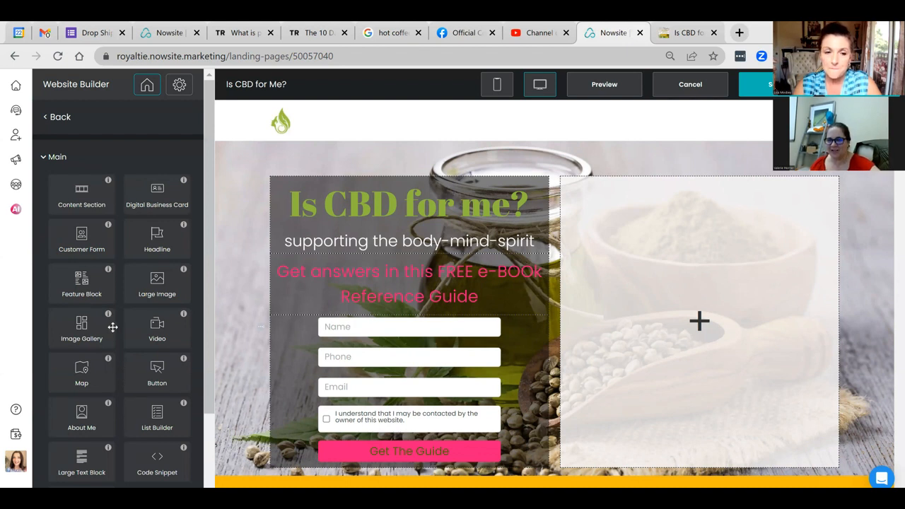
click(60, 124)
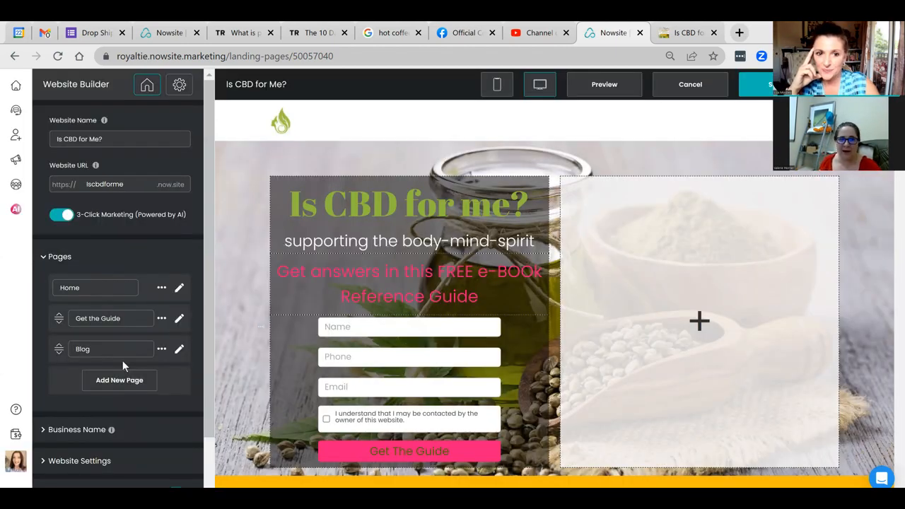
scroll(304, 314, down, 1)
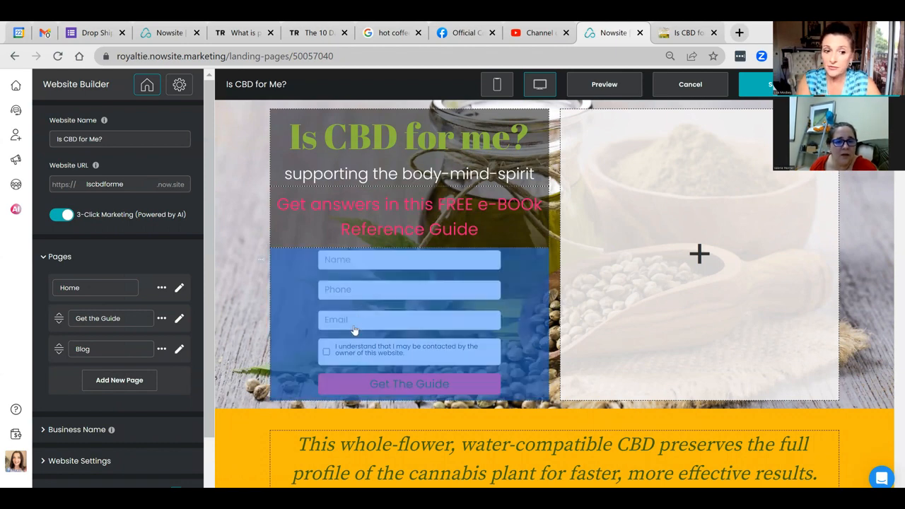
click(328, 388)
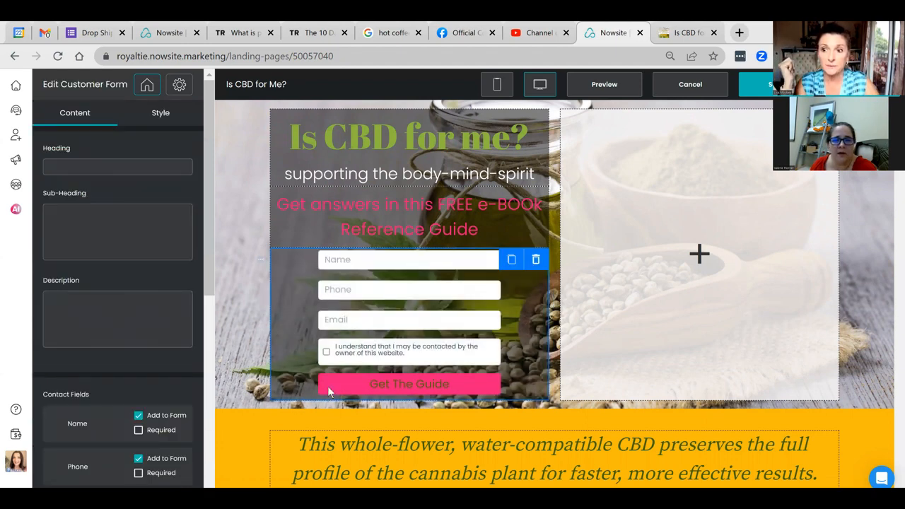
scroll(255, 413, down, 1)
scroll(106, 368, down, 5)
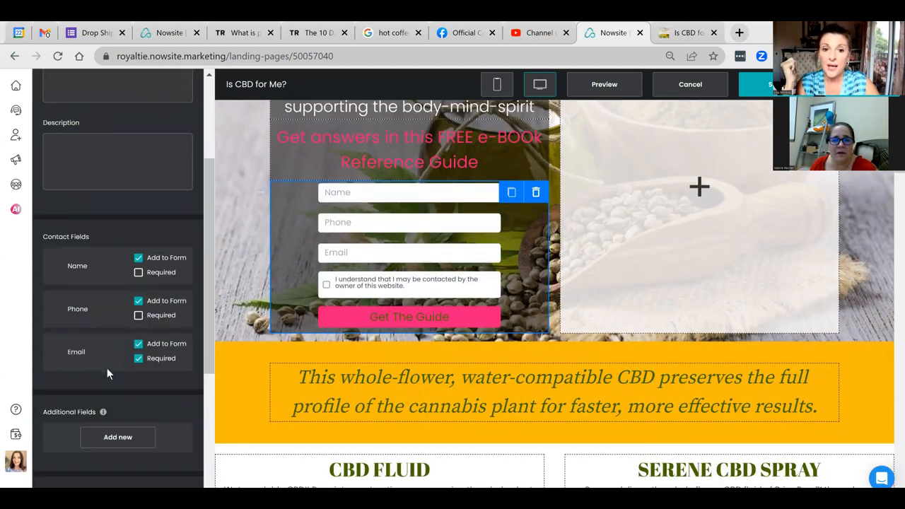
scroll(107, 374, down, 1)
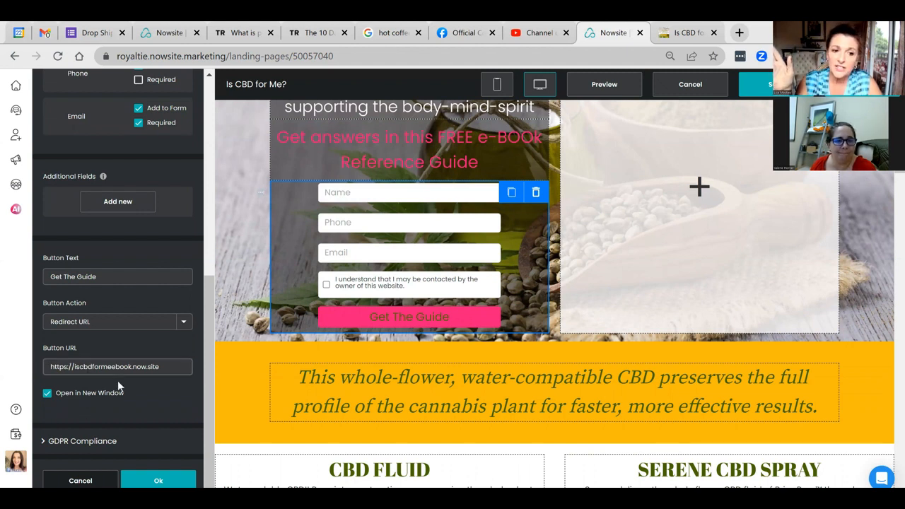
click(176, 370)
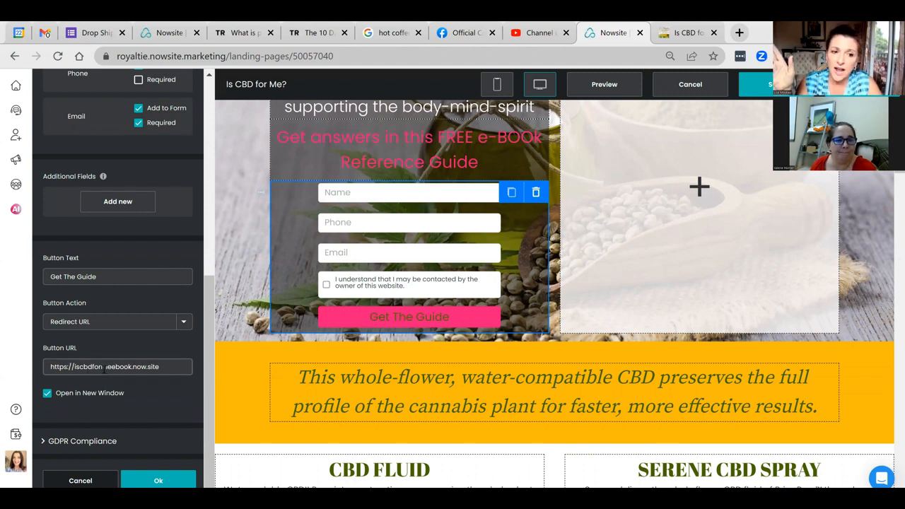
click(174, 370)
click(155, 322)
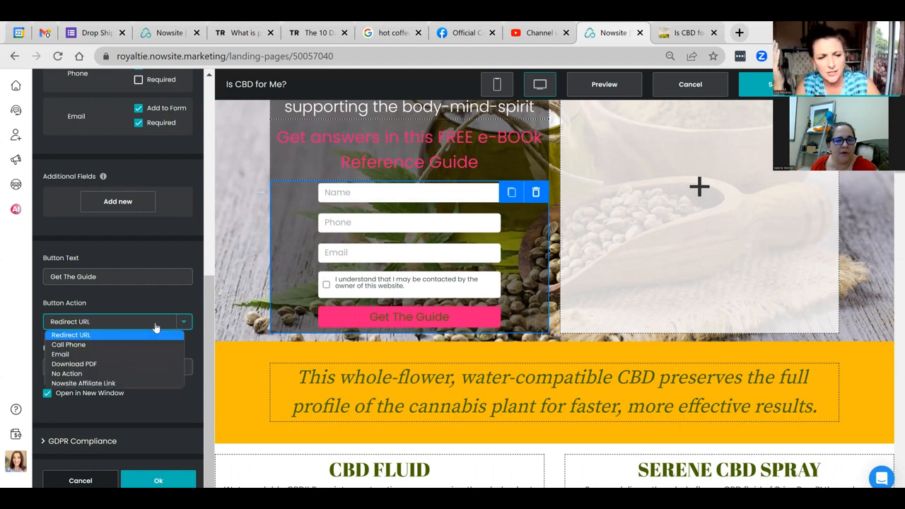
click(143, 298)
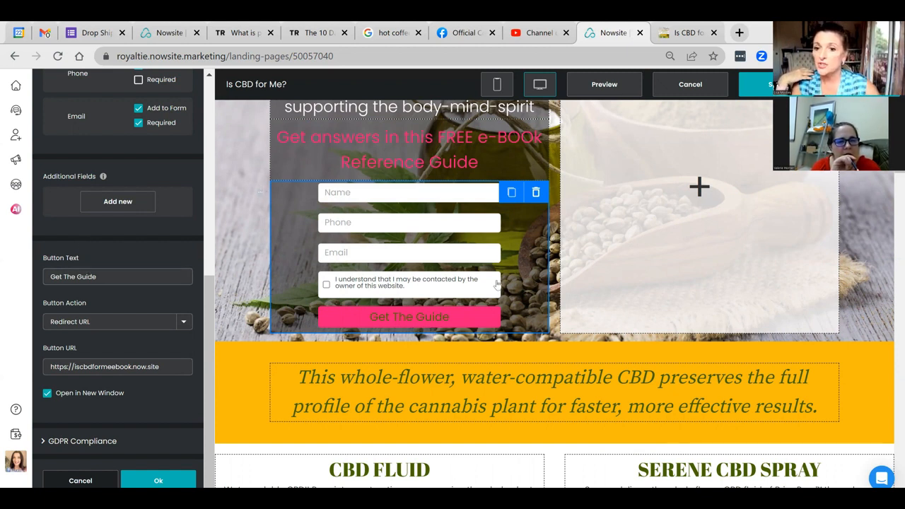
scroll(497, 283, up, 1)
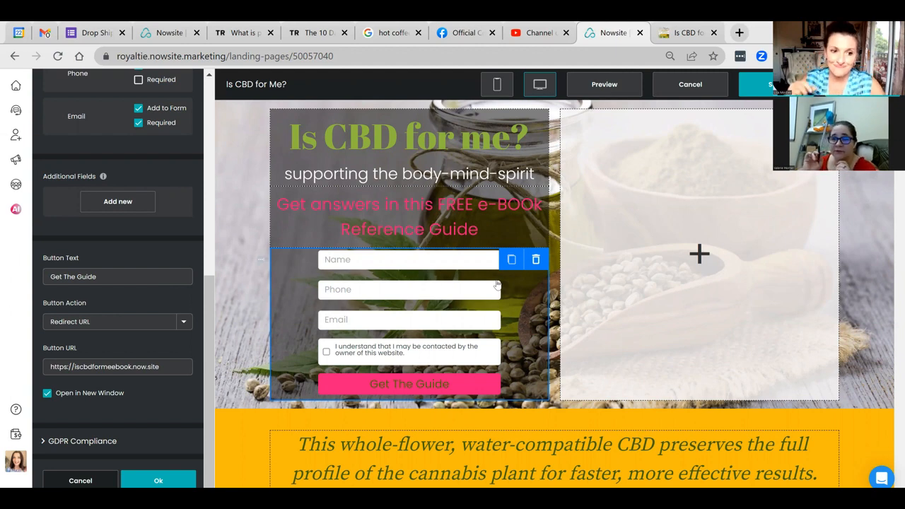
click(185, 326)
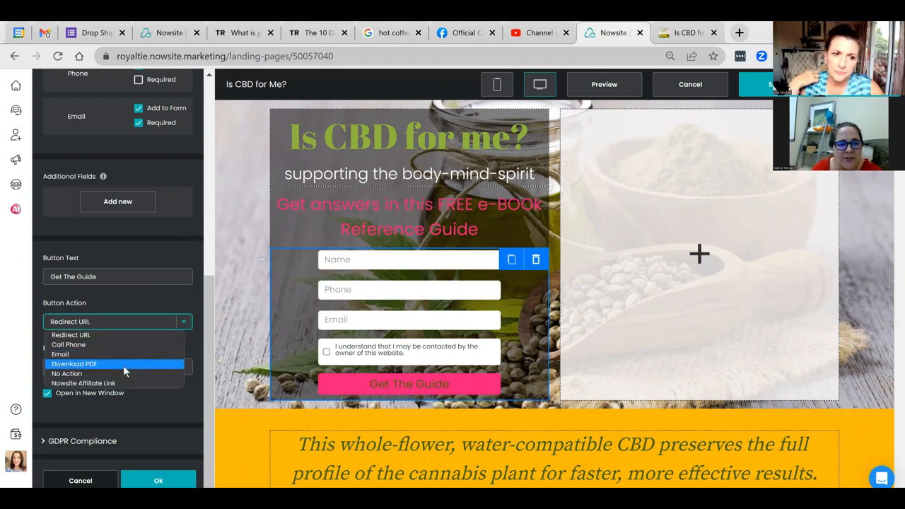
Step: Set the Get The Guide button action to Download PDF
click(124, 363)
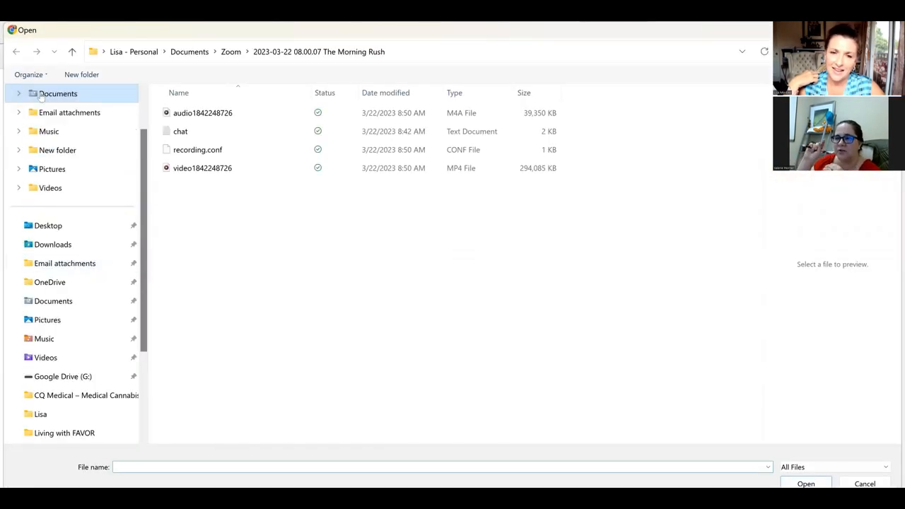
Step: Browse to Documents > My eBooks in the file picker, then cancel without uploading a PDF
click(40, 98)
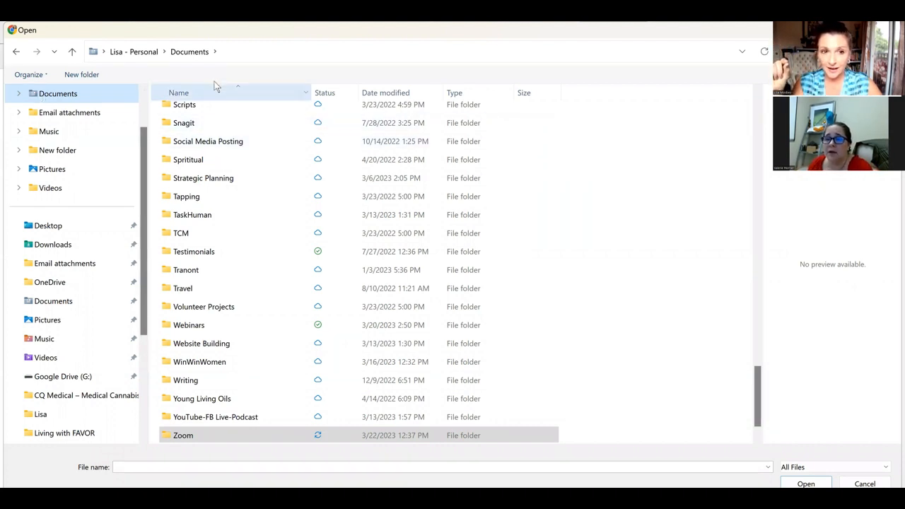
scroll(202, 347, down, 1)
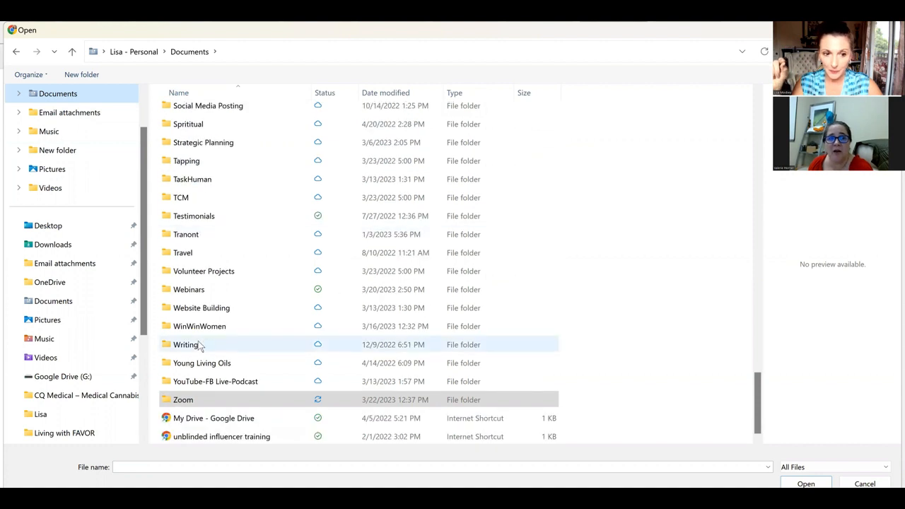
scroll(194, 350, up, 2)
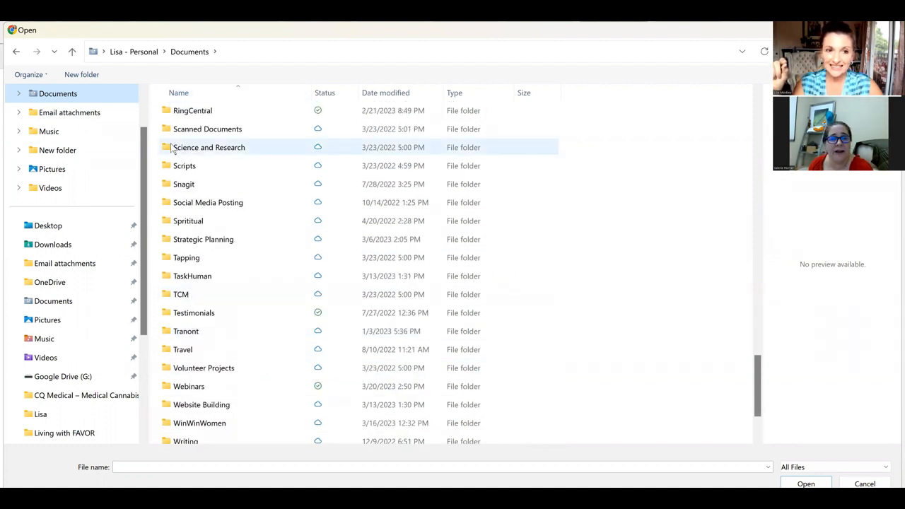
scroll(172, 147, up, 18)
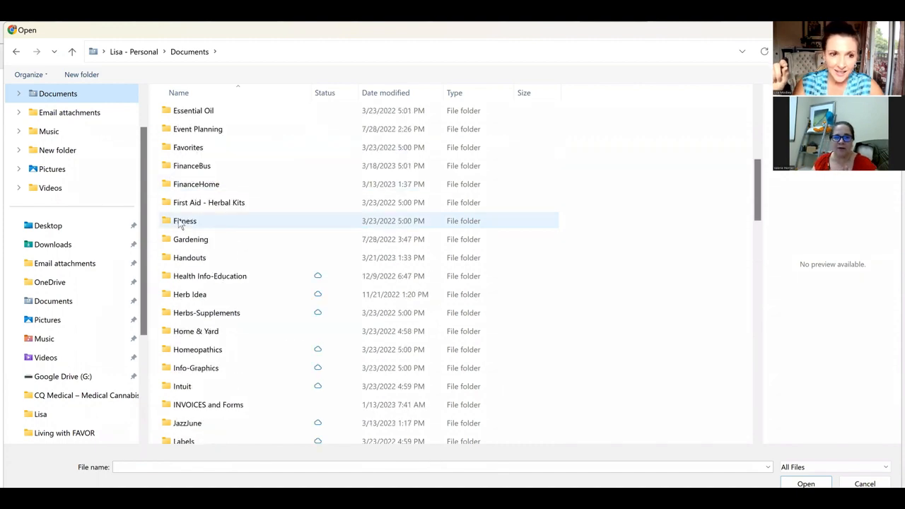
scroll(192, 311, down, 3)
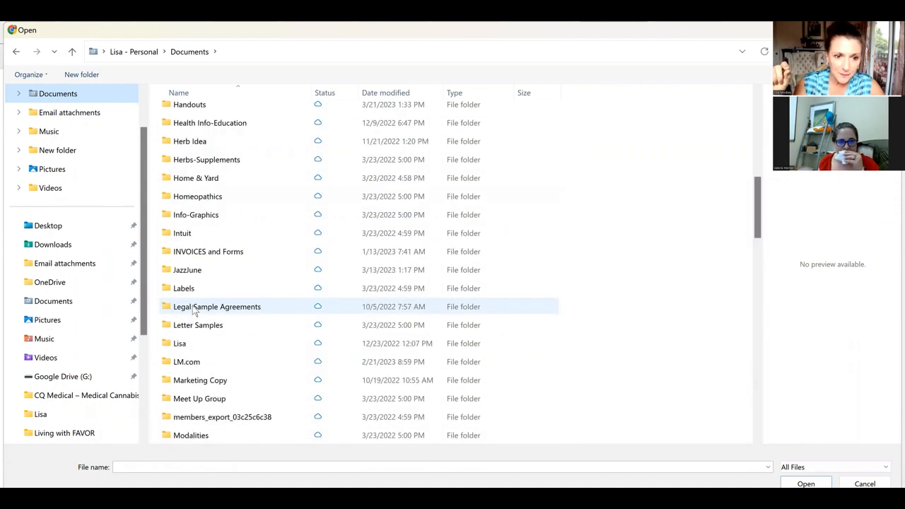
scroll(192, 311, down, 5)
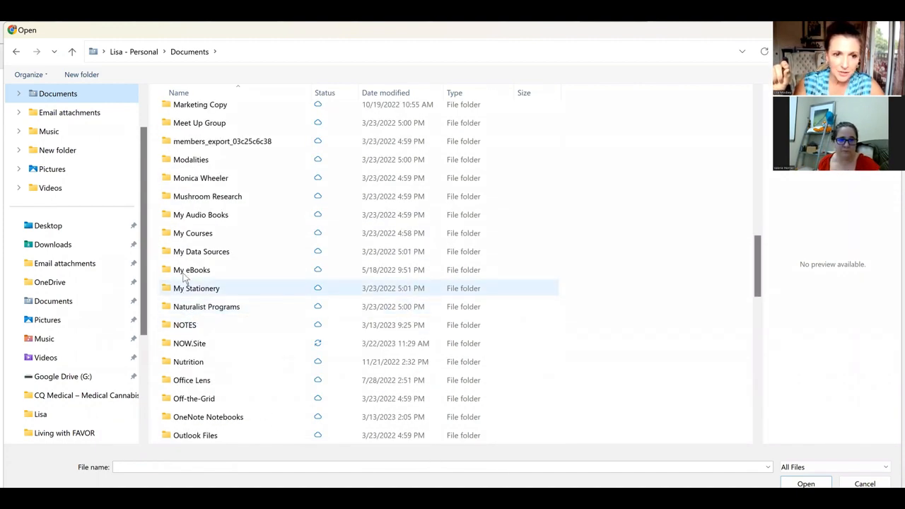
click(183, 276)
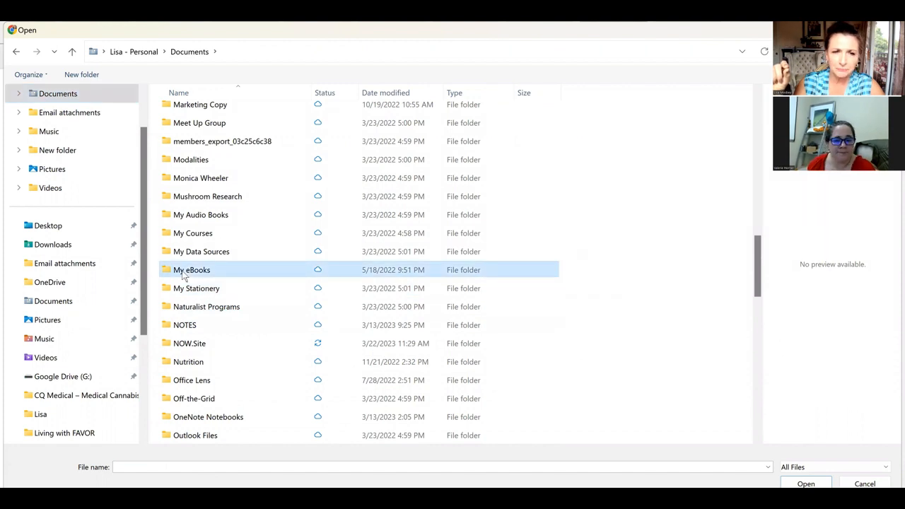
double_click(183, 275)
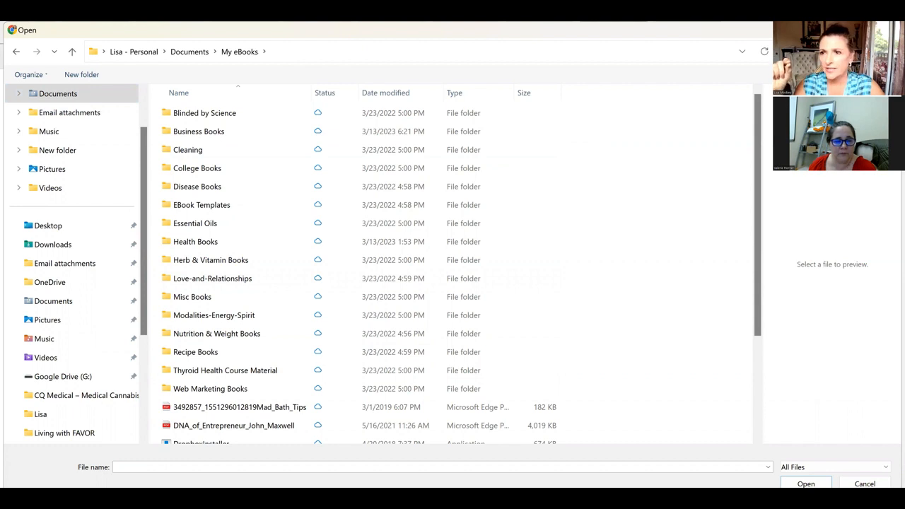
key(Escape)
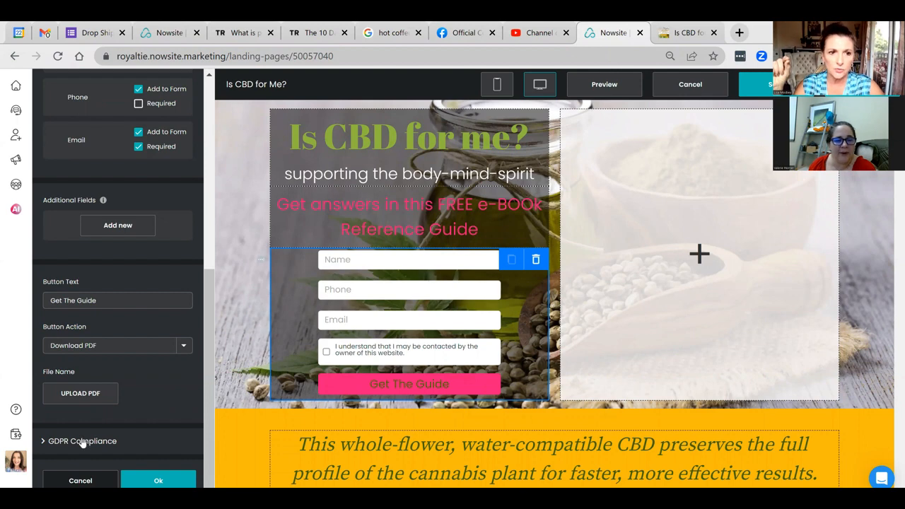
scroll(97, 156, up, 2)
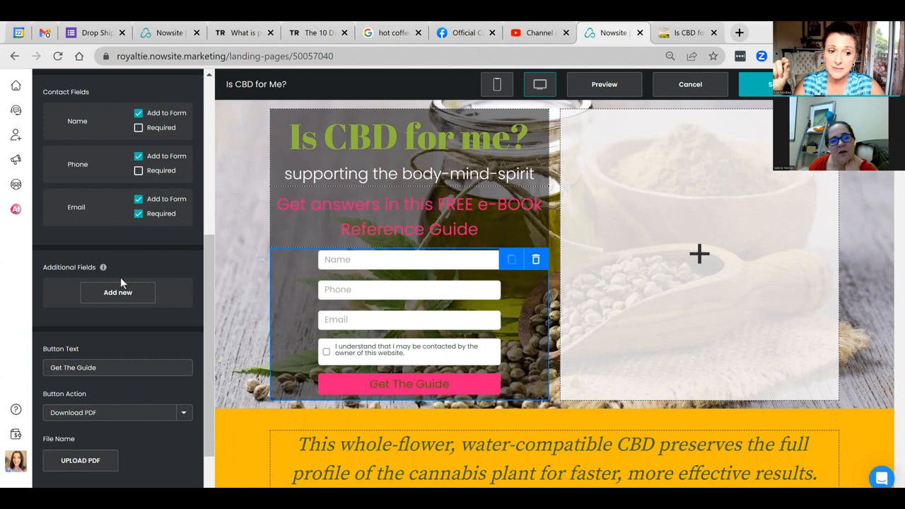
scroll(120, 277, down, 1)
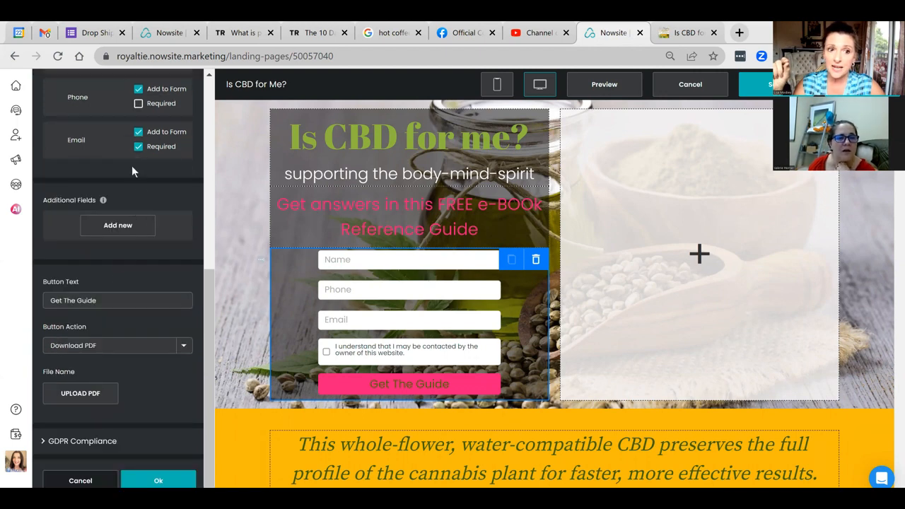
click(138, 147)
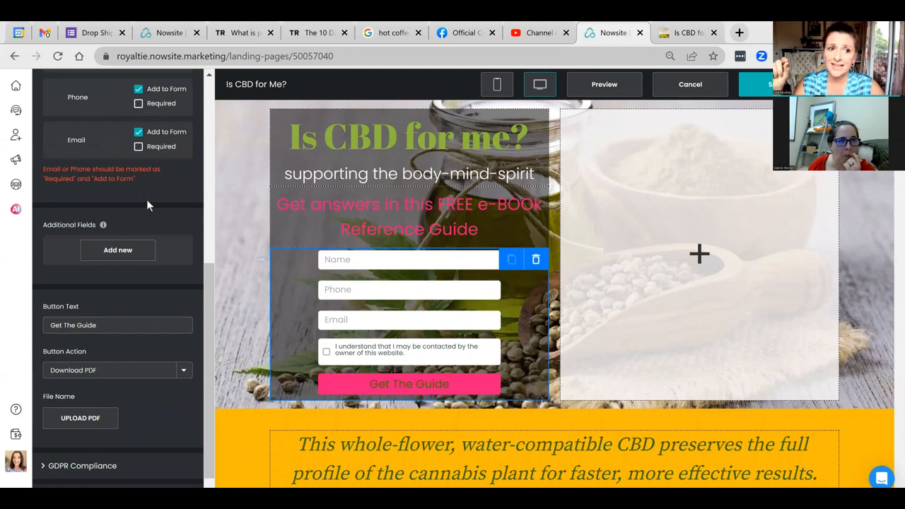
scroll(147, 201, up, 3)
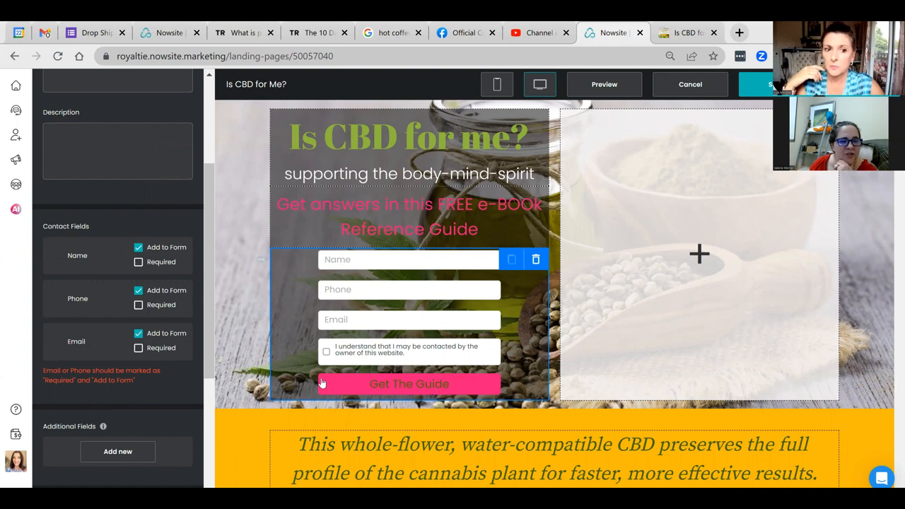
click(139, 349)
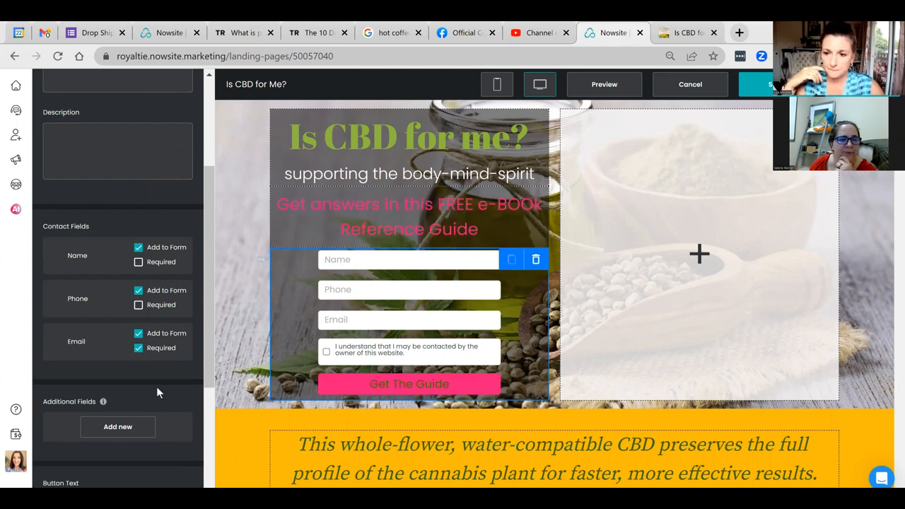
scroll(156, 386, down, 3)
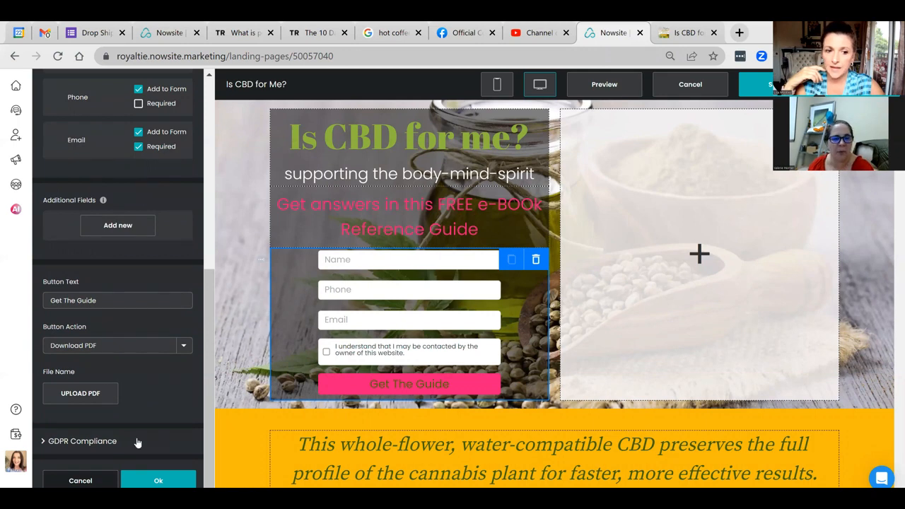
click(138, 443)
Step: Toggle the Show GDPR checkbox off and back on, then exit the editor choosing Don't Save
scroll(120, 404, down, 2)
click(53, 366)
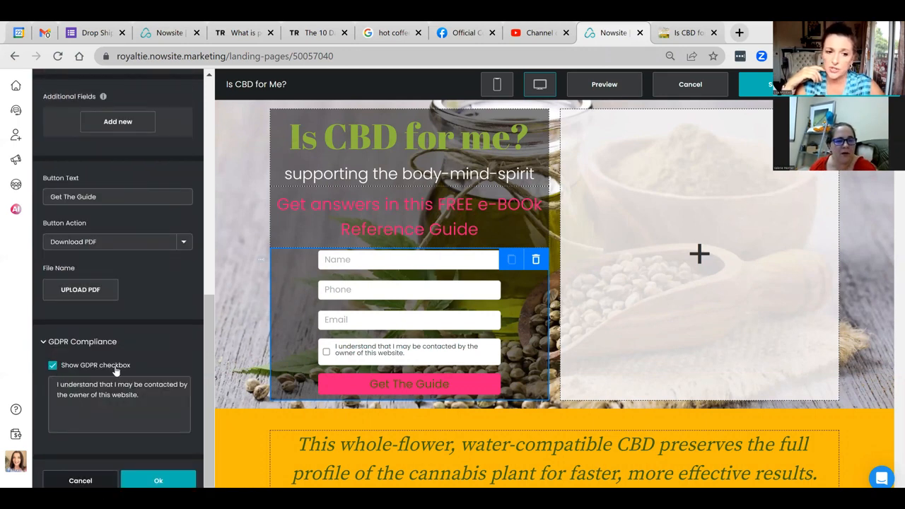
click(51, 366)
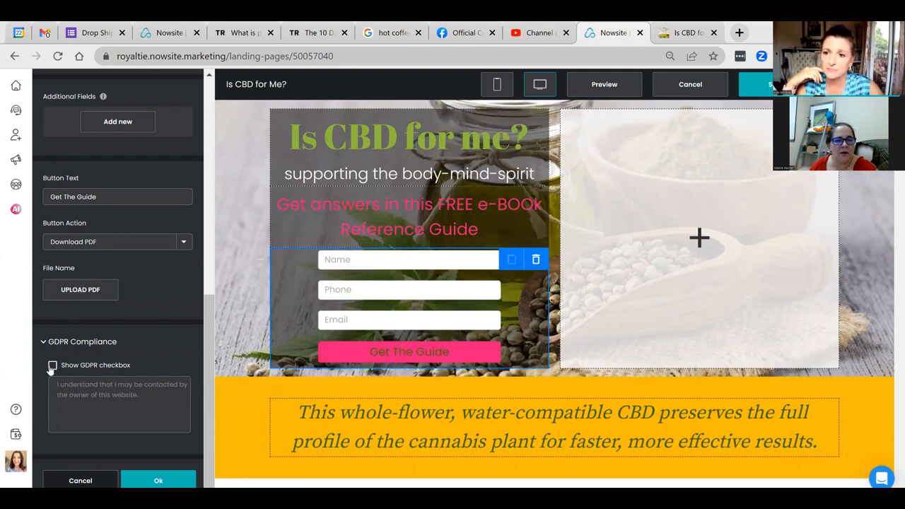
click(52, 366)
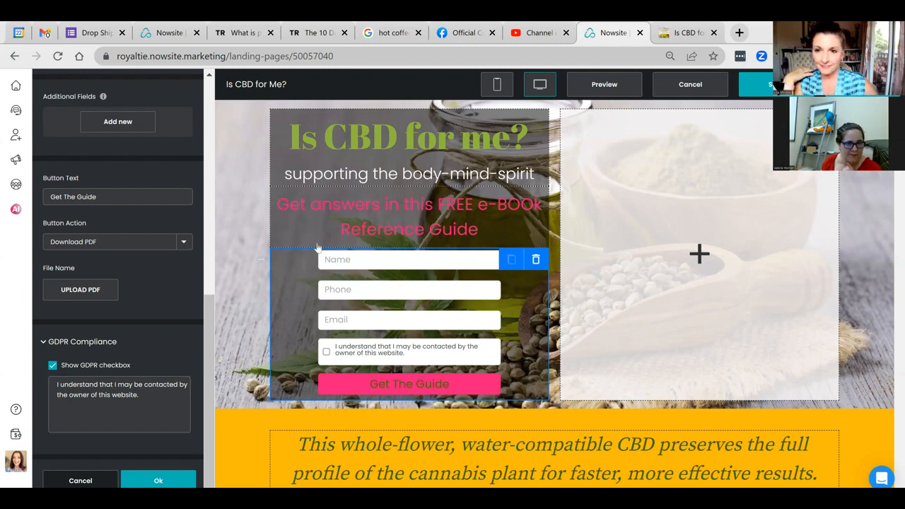
click(693, 86)
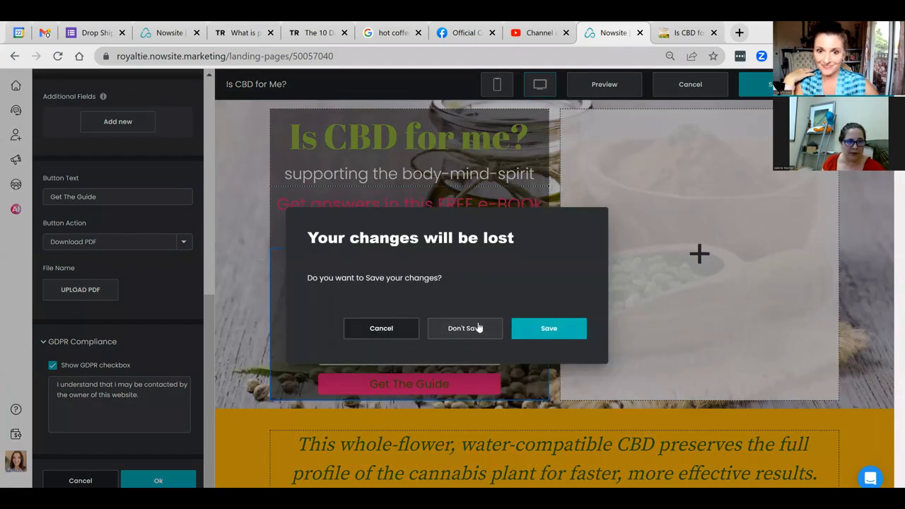
click(478, 327)
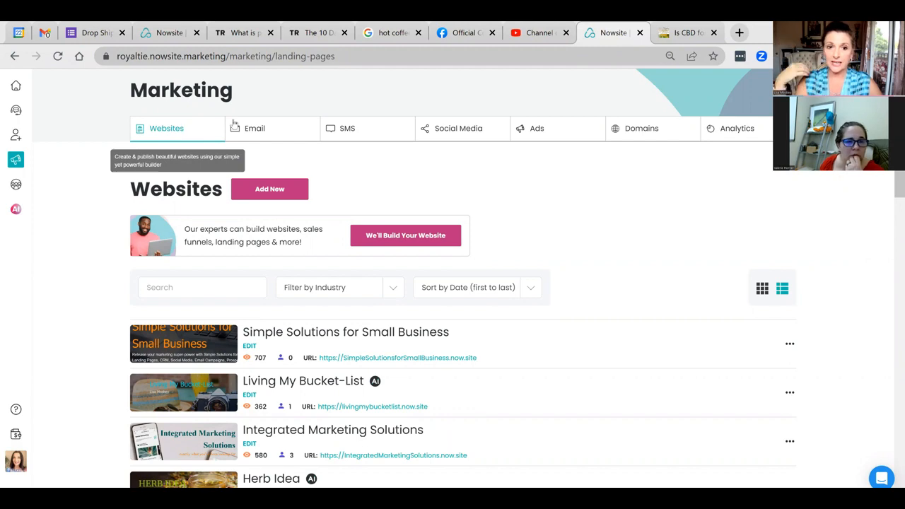
Step: Go to Email campaigns and open 'How CBD Works? - Learn More' with its 6 emails
click(269, 137)
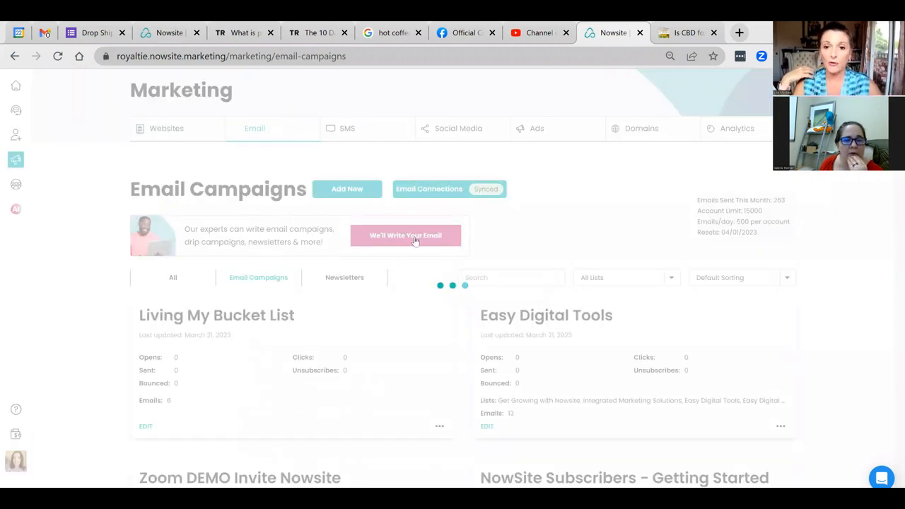
scroll(418, 267, down, 3)
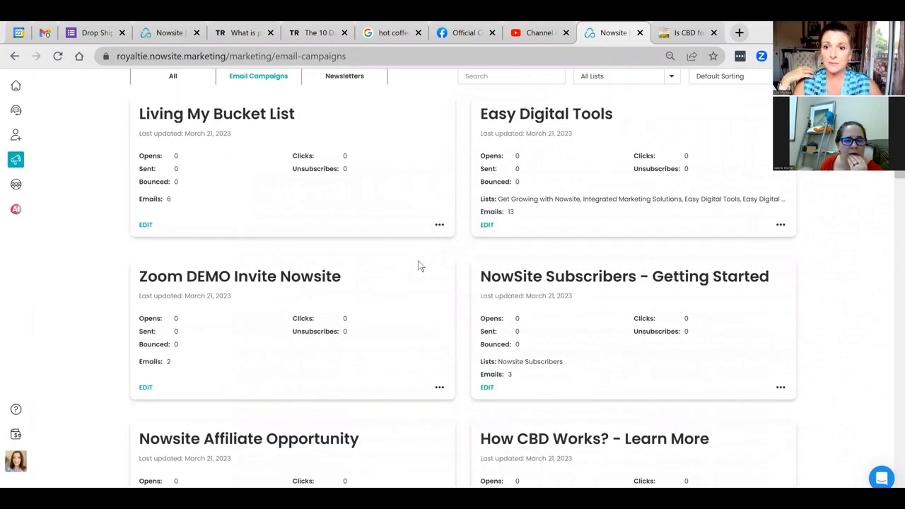
scroll(418, 266, down, 3)
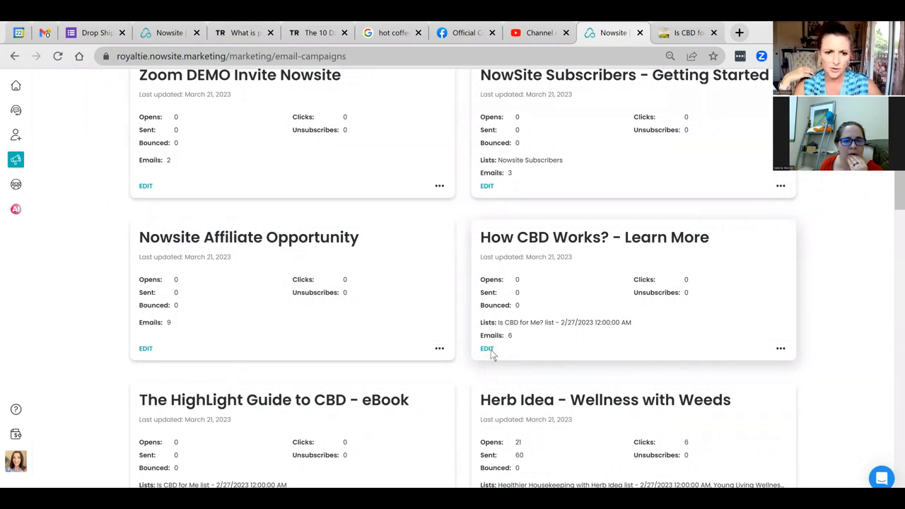
click(487, 349)
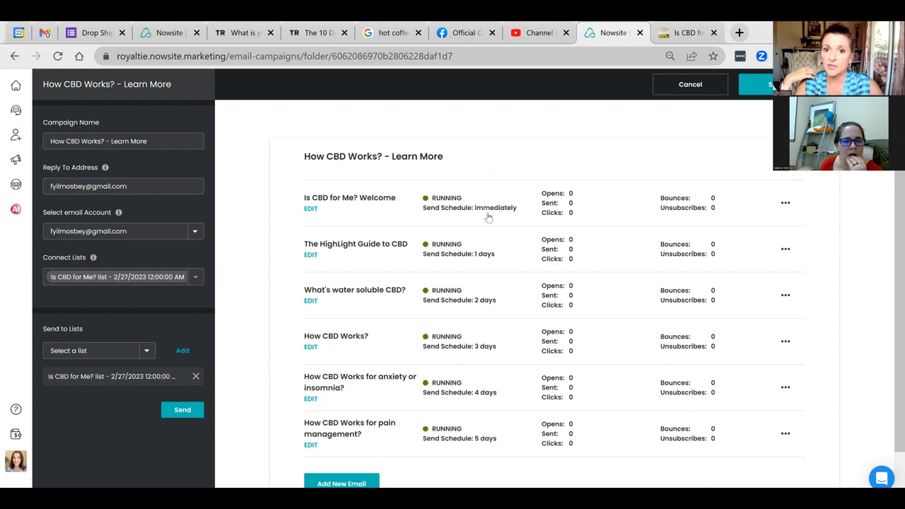
click(311, 210)
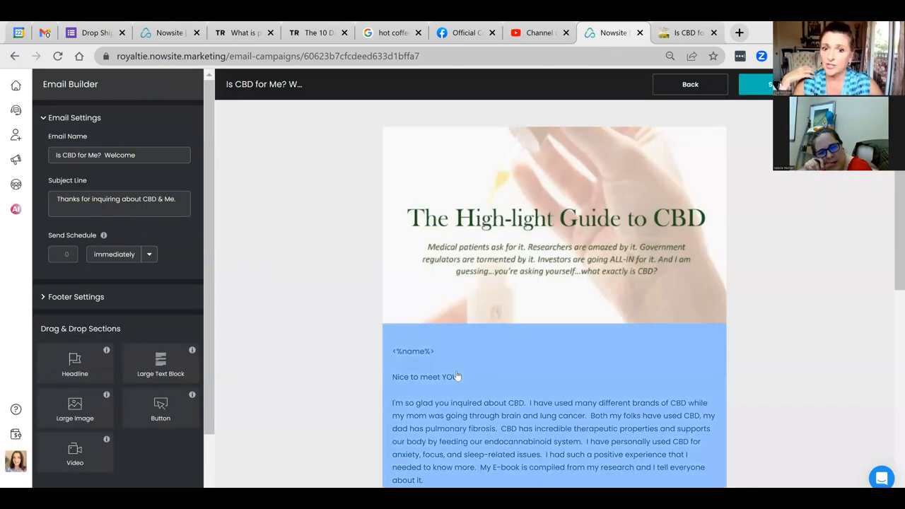
scroll(456, 376, down, 3)
scroll(272, 238, down, 2)
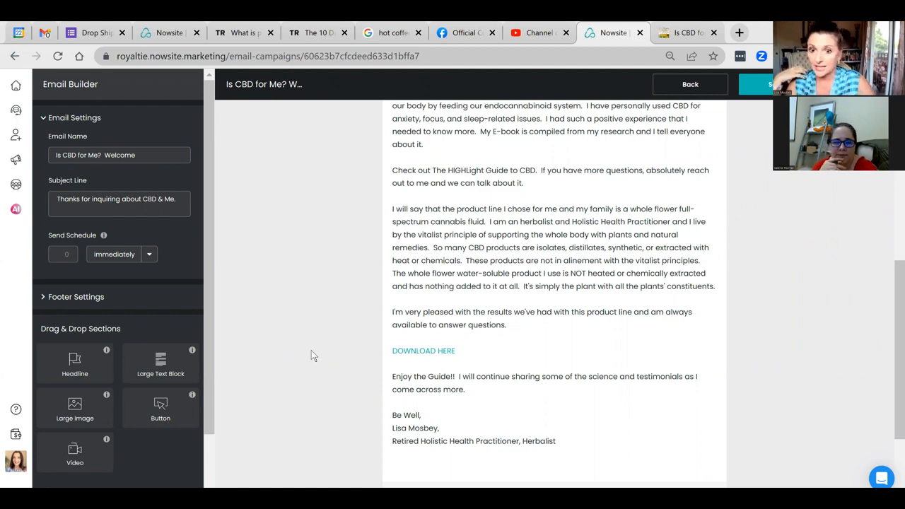
scroll(496, 320, down, 2)
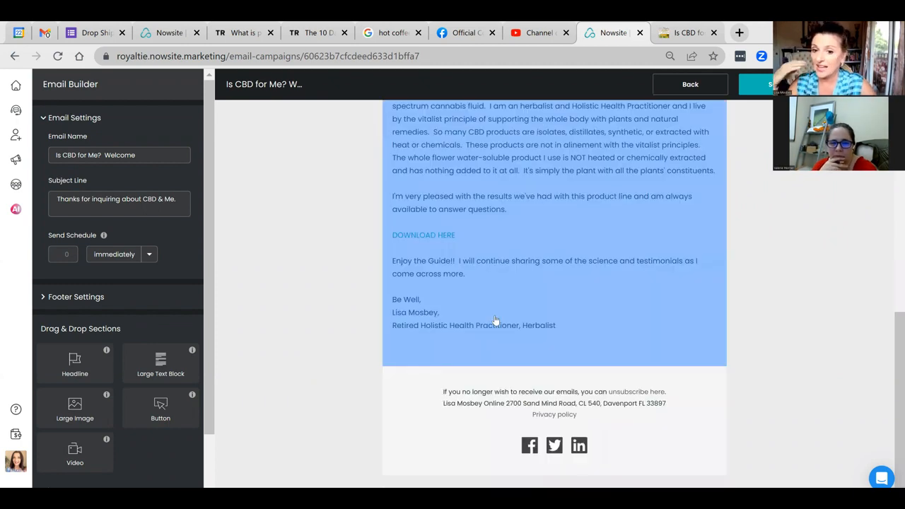
scroll(496, 320, up, 10)
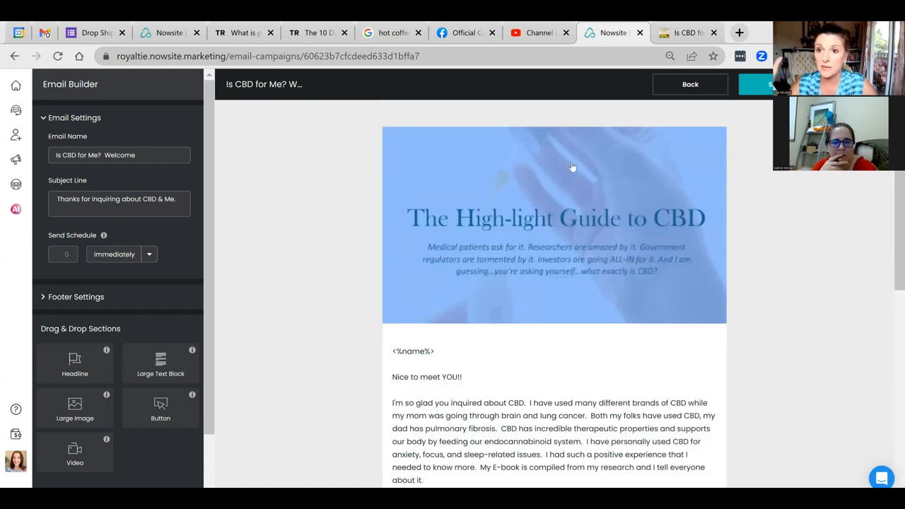
click(670, 90)
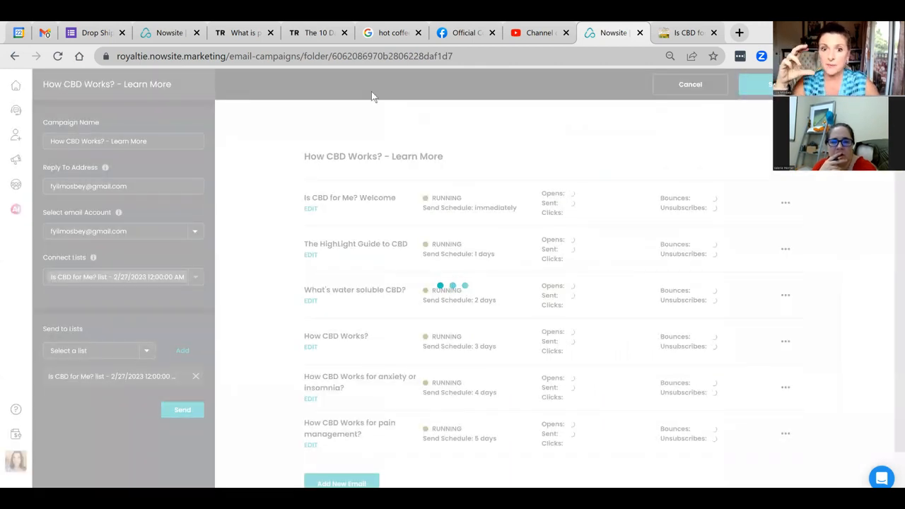
click(319, 254)
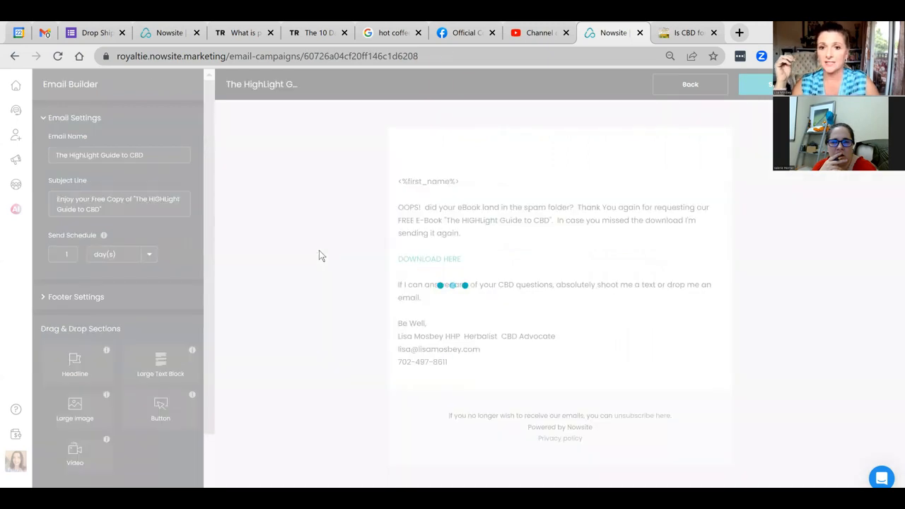
scroll(516, 315, down, 2)
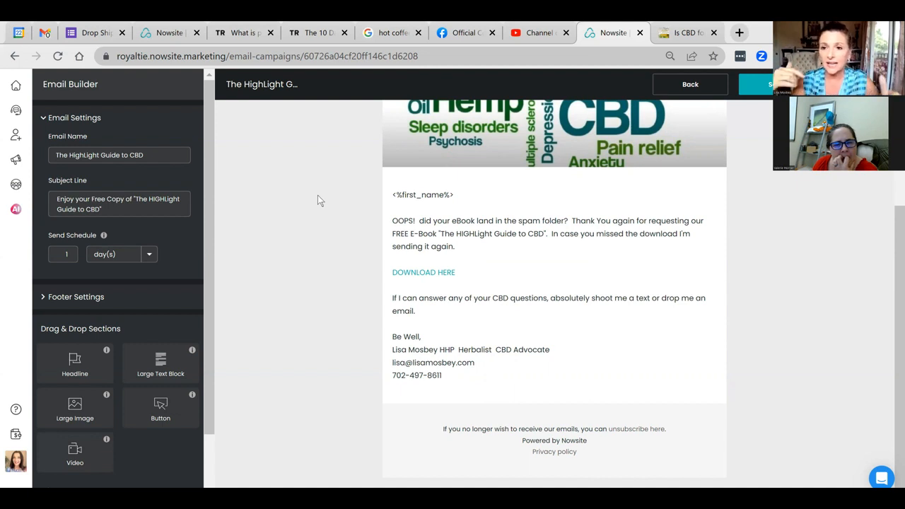
click(656, 86)
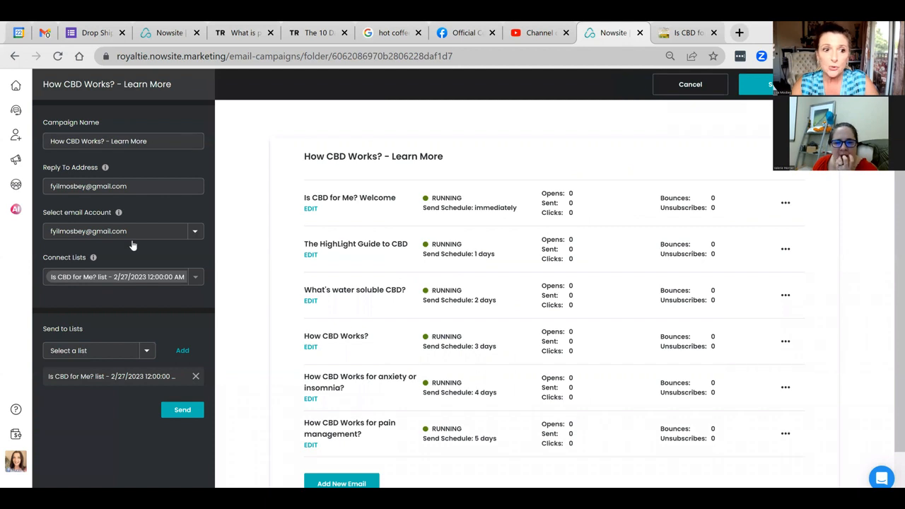
click(295, 290)
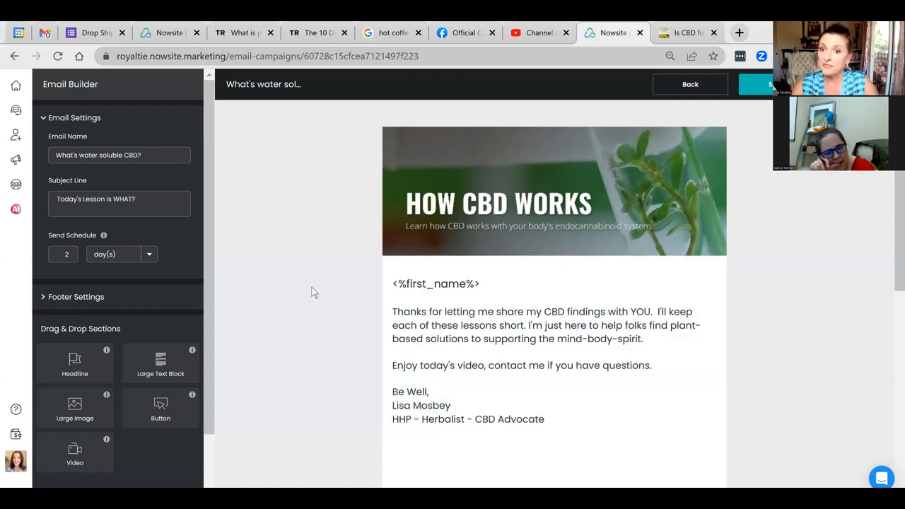
scroll(313, 291, down, 1)
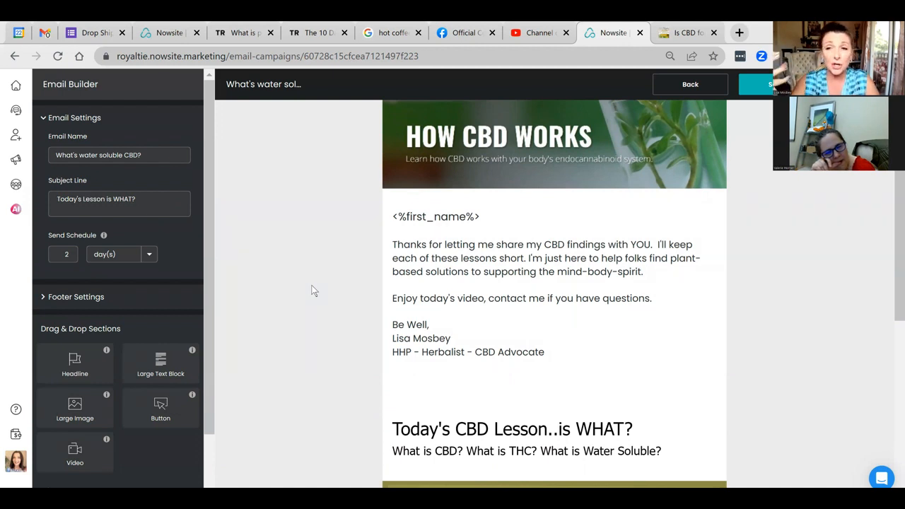
scroll(365, 307, down, 3)
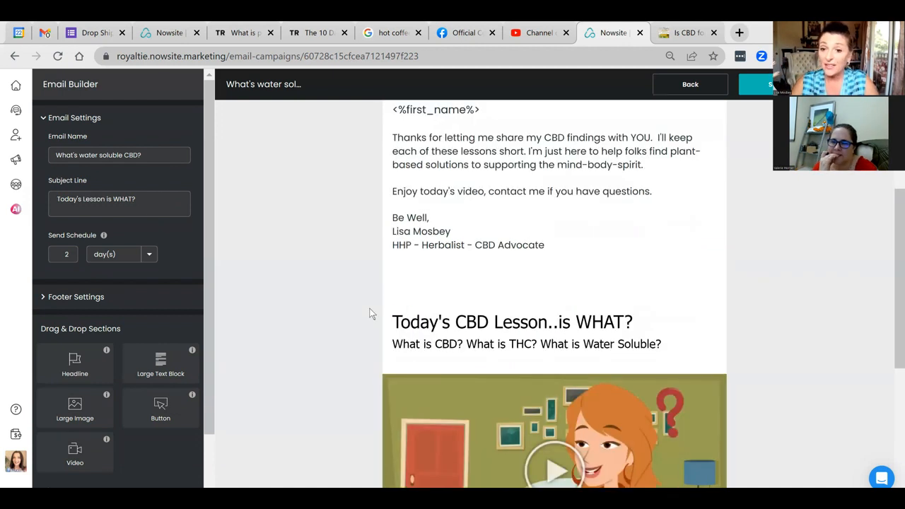
scroll(369, 308, down, 1)
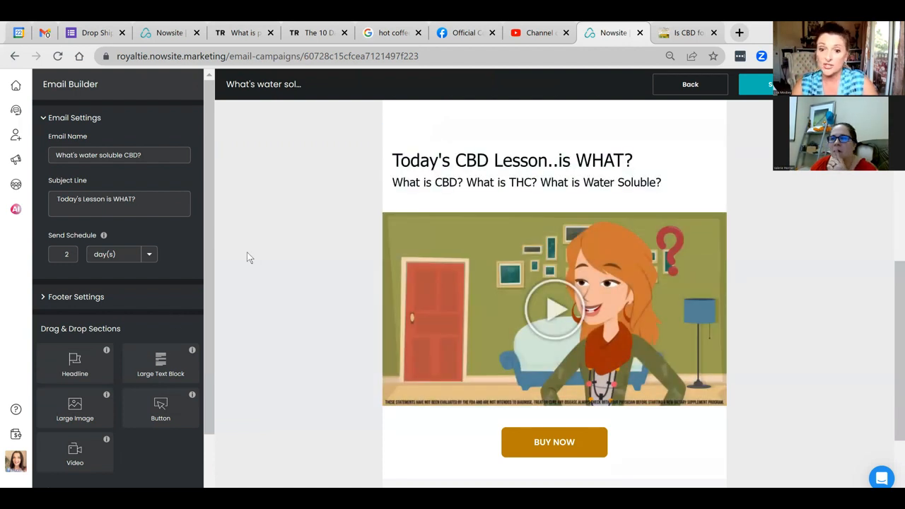
scroll(249, 257, down, 2)
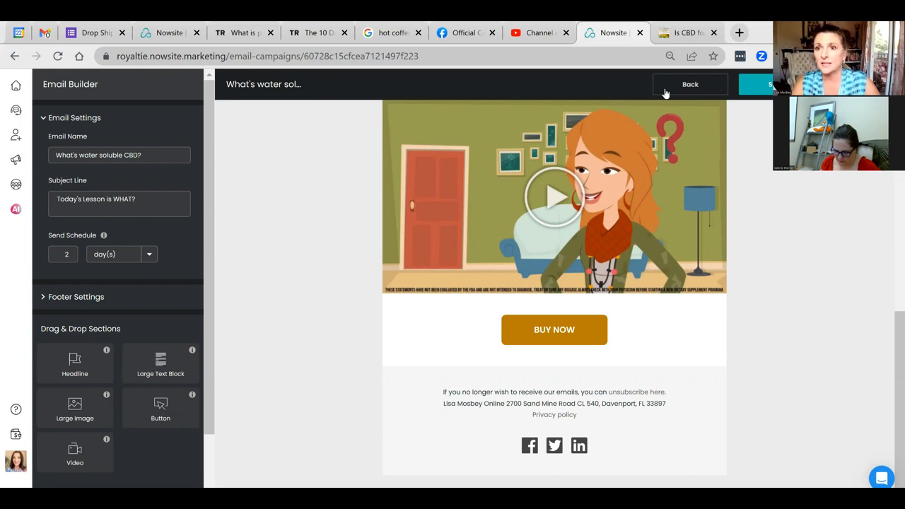
click(664, 93)
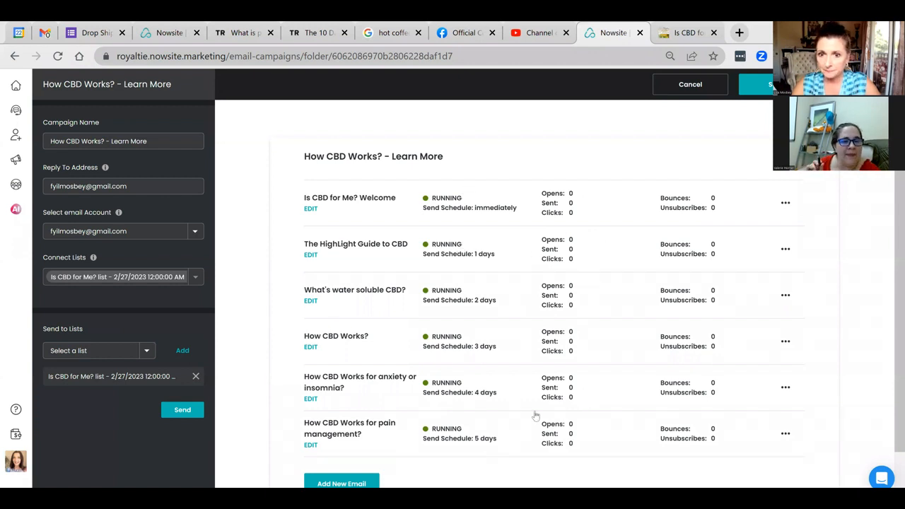
scroll(535, 416, down, 1)
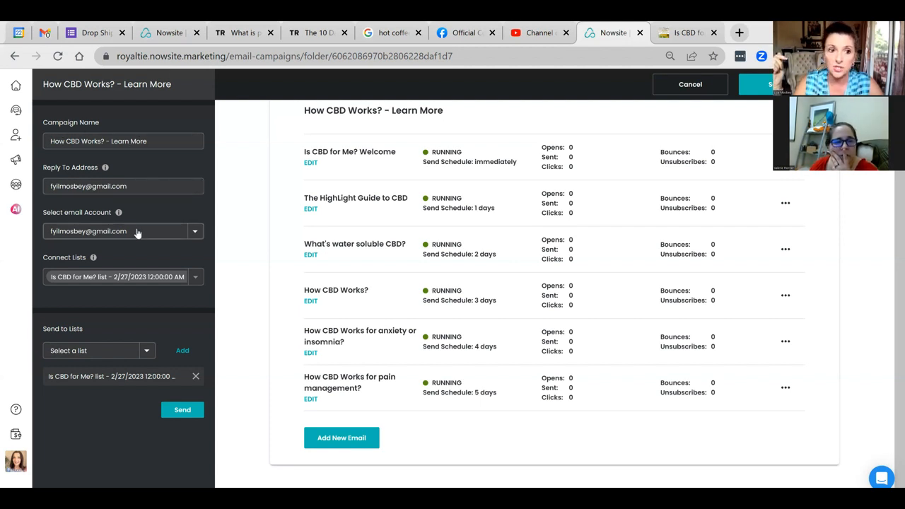
Step: Overwrite the Gmail reply-to address with the owner's domain e-mail, correcting a typo in the domain
triple_click(132, 187)
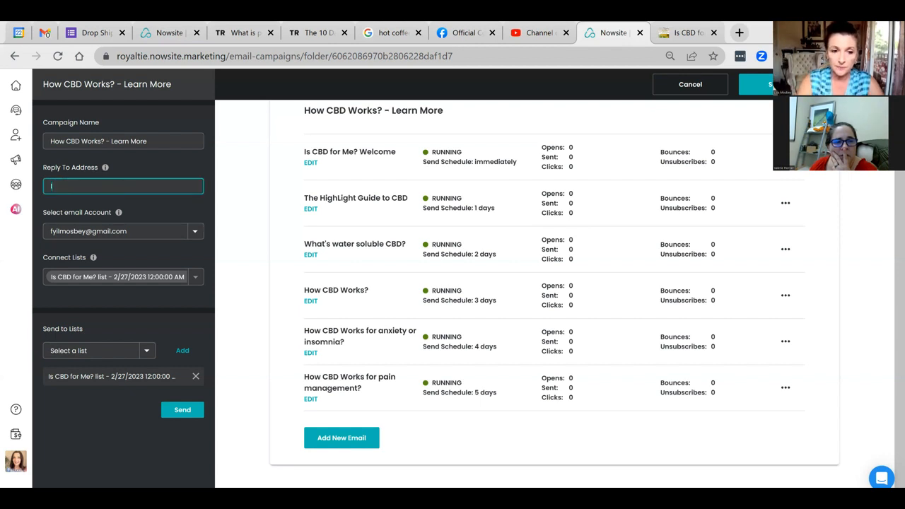
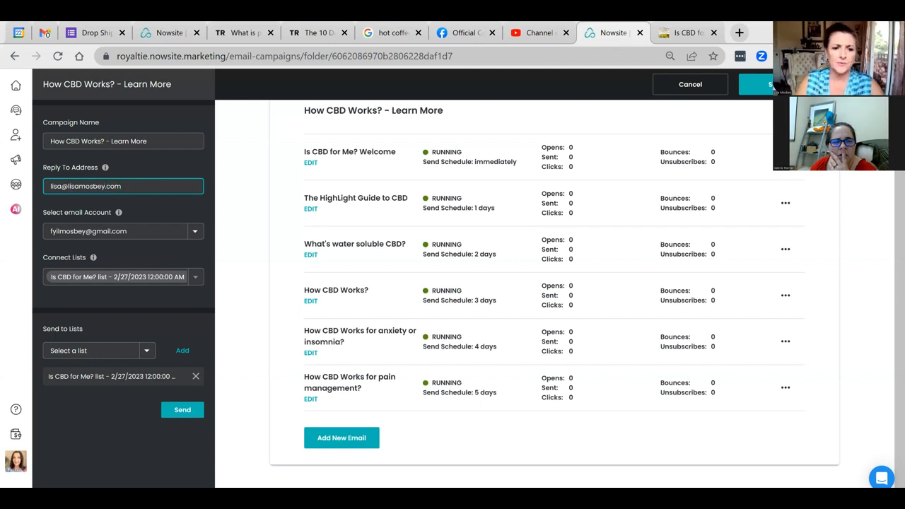
click(124, 198)
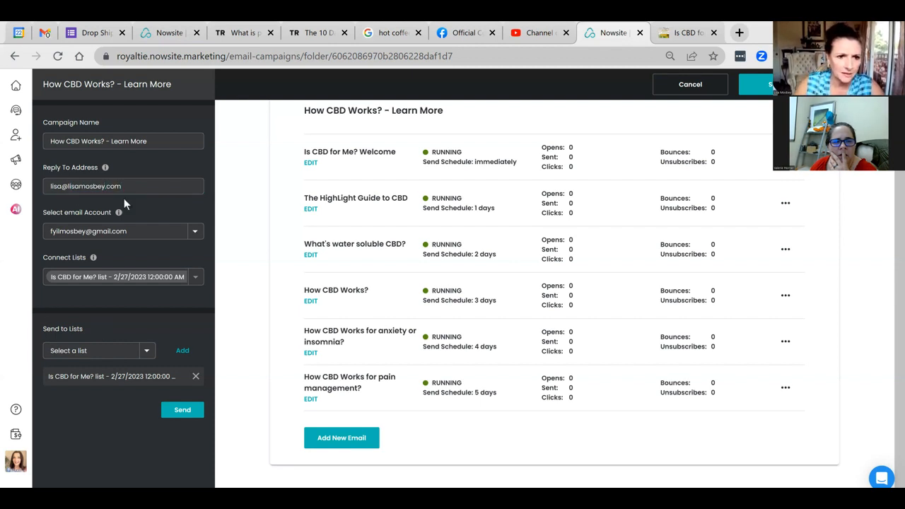